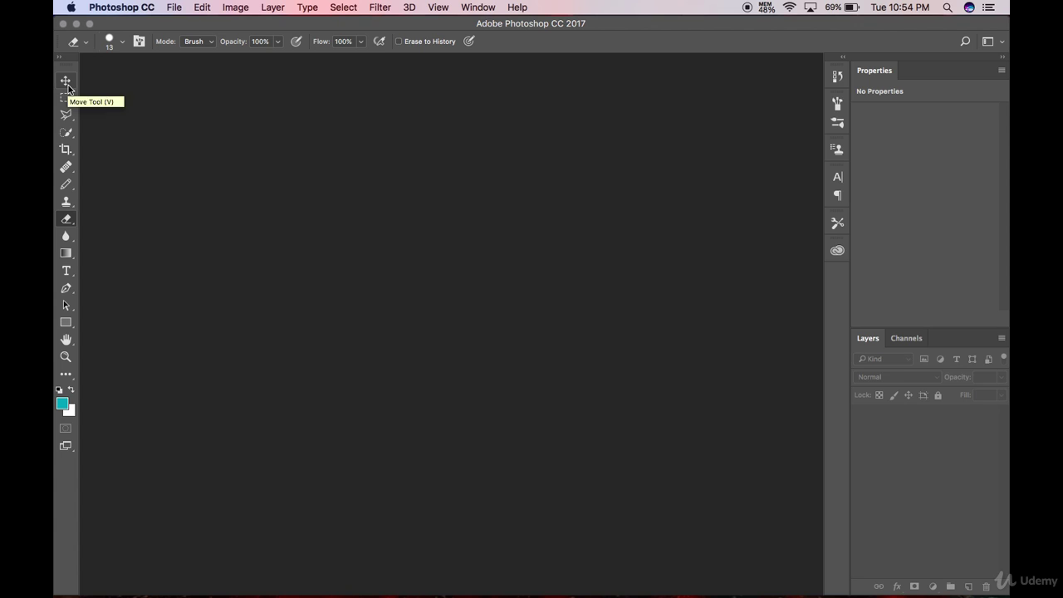
Step: Activate the Move tool and open the eagle image from the Photoshop practice images folder
click(66, 83)
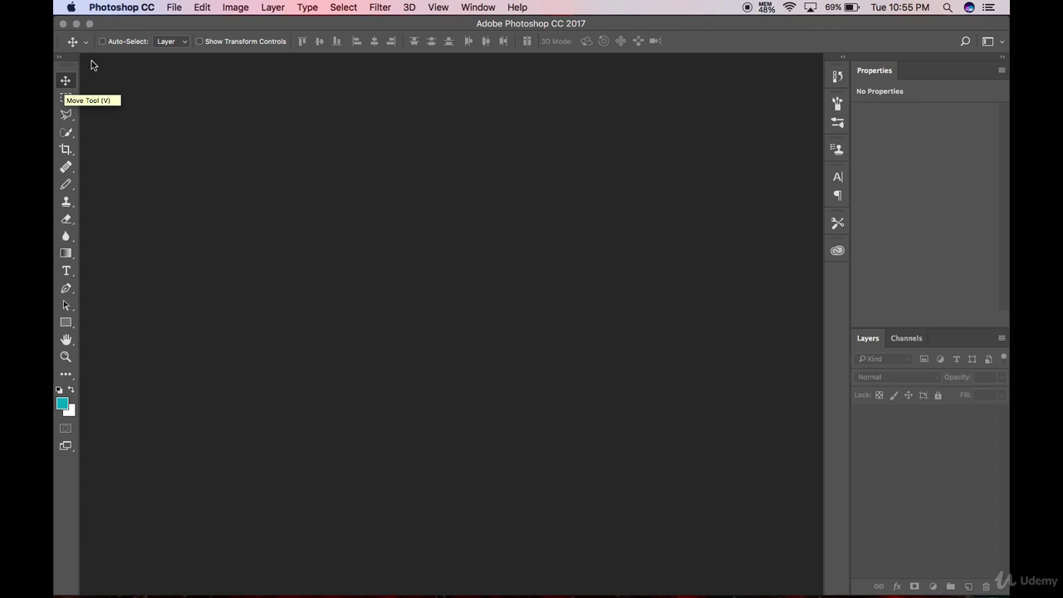
click(174, 12)
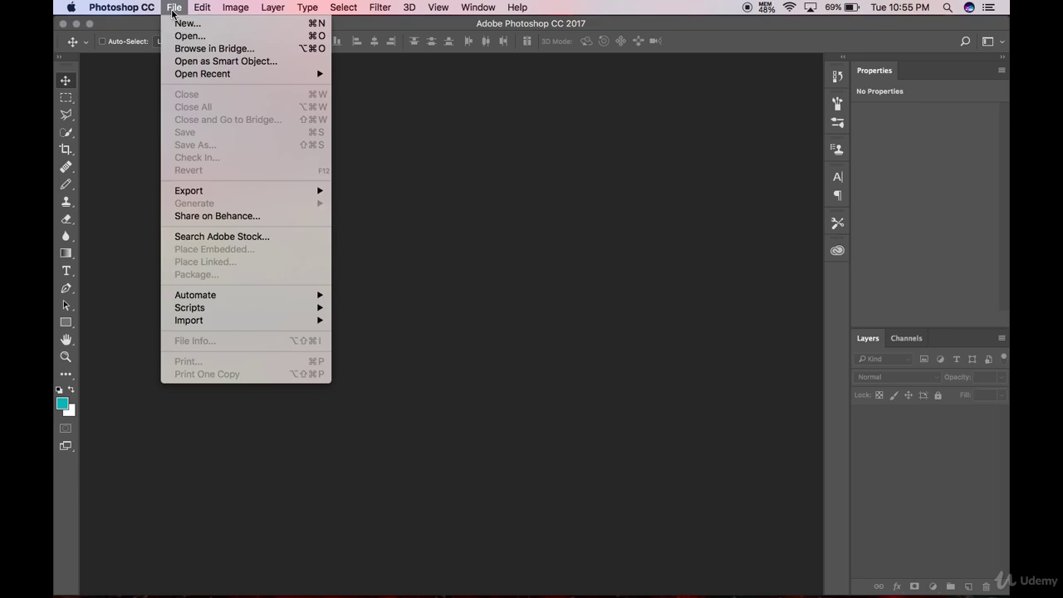
click(336, 138)
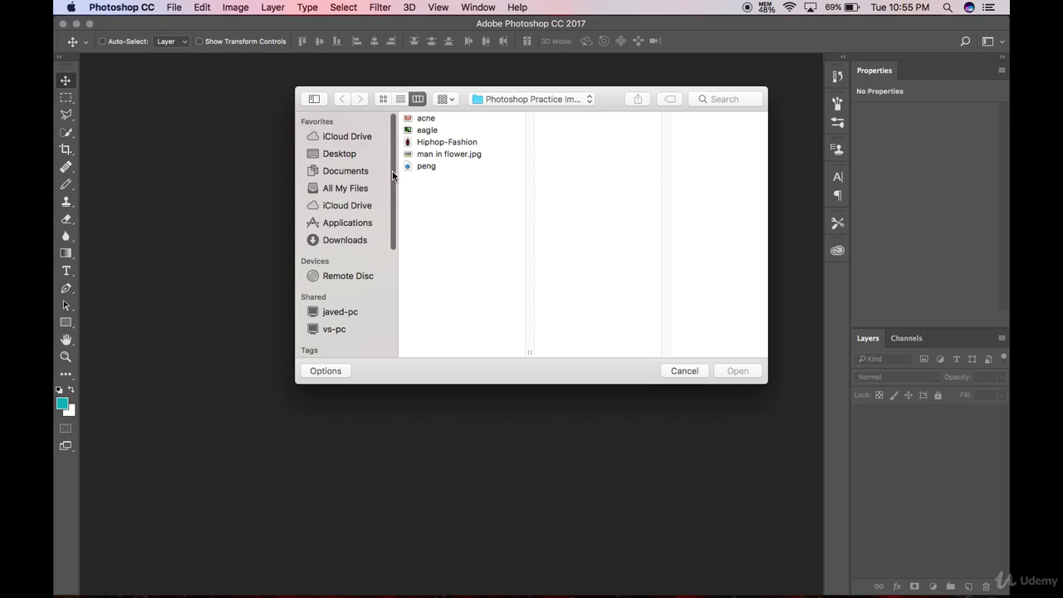
click(427, 130)
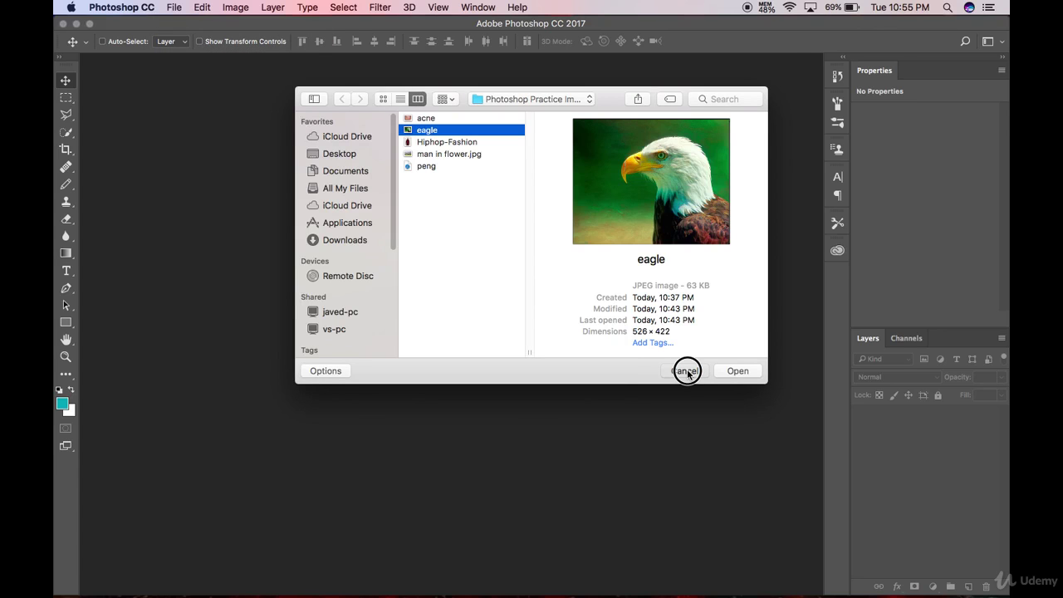
click(734, 372)
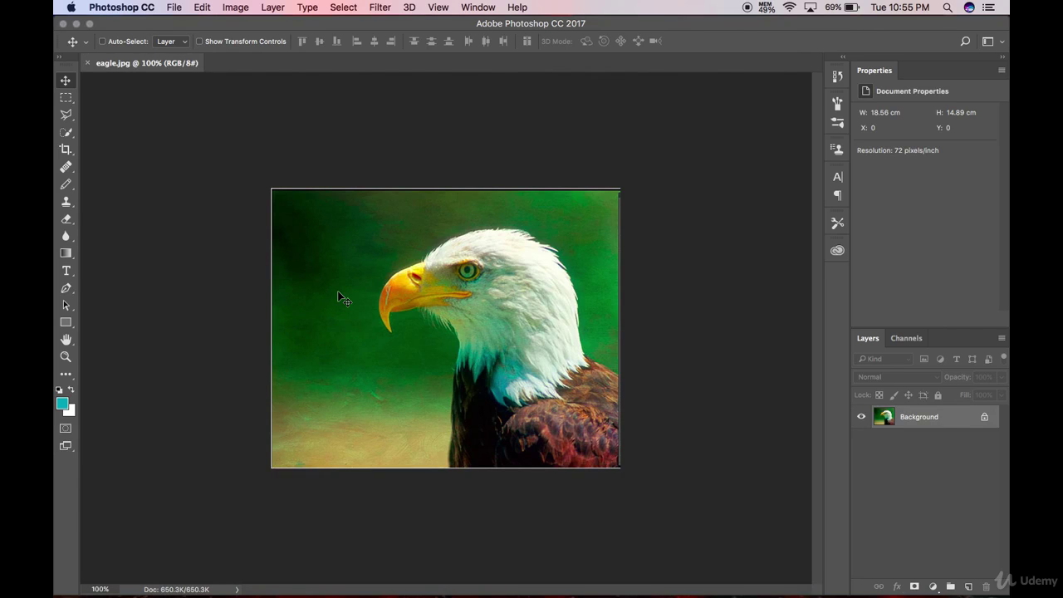
Step: Convert the eagle image's locked Background into a normal layer so that it can be moved
drag(337, 291, 403, 285)
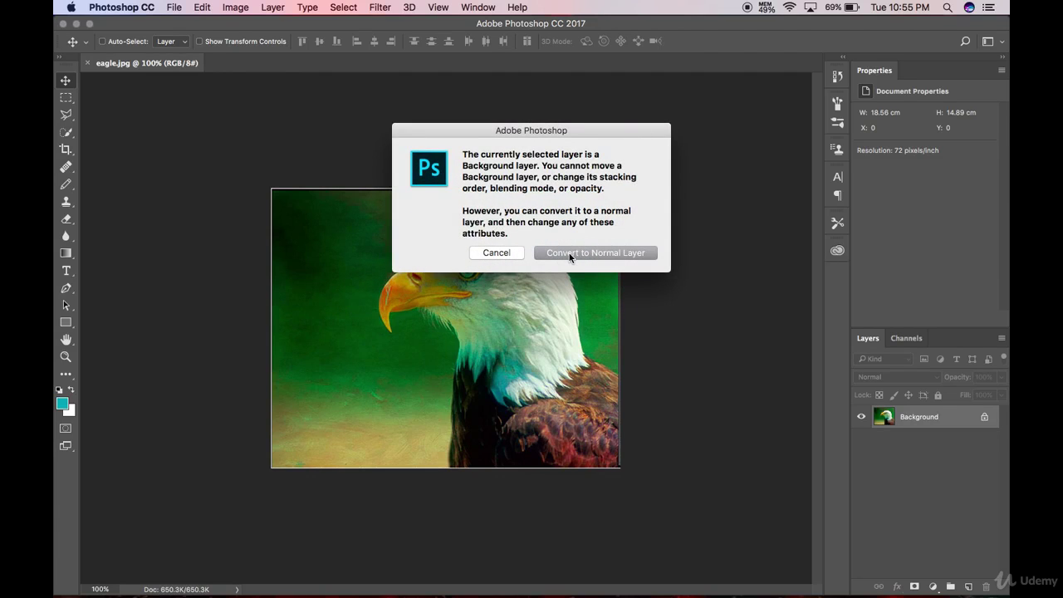
click(498, 252)
double_click(967, 427)
click(661, 244)
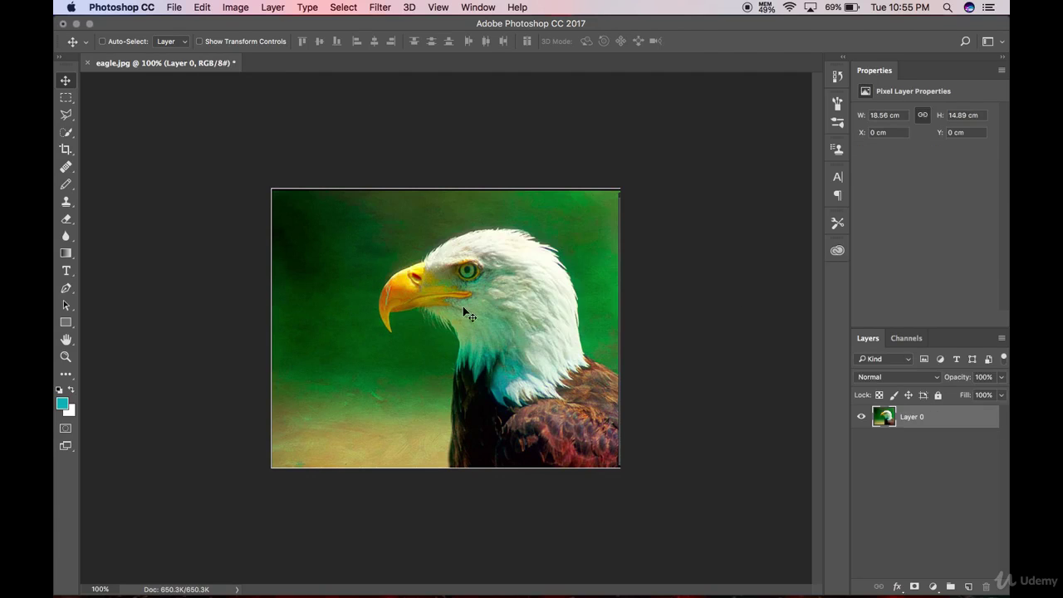
Step: Move the eagle layer a little with the Move tool, and undo the move
drag(462, 309, 433, 316)
key(ctrl+z)
Step: Select a rectangular area around the eagle's beak and face with the Rectangular Marquee tool
click(66, 98)
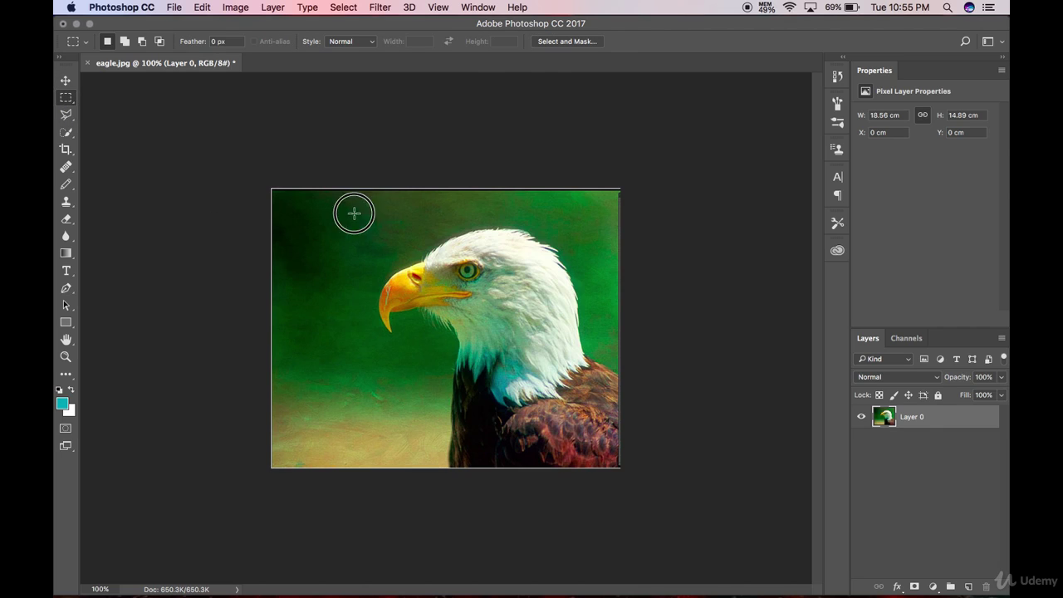
drag(352, 211, 528, 348)
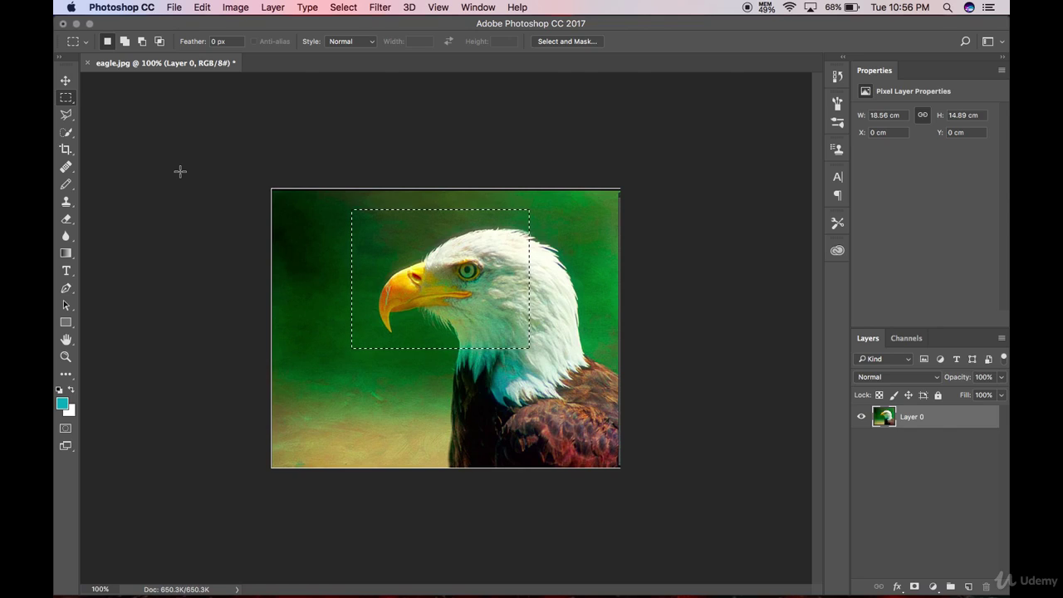
Step: Replace the rectangular selection with an Elliptical Marquee selection over the eagle's head, reposition it slightly and clear it
click(66, 97)
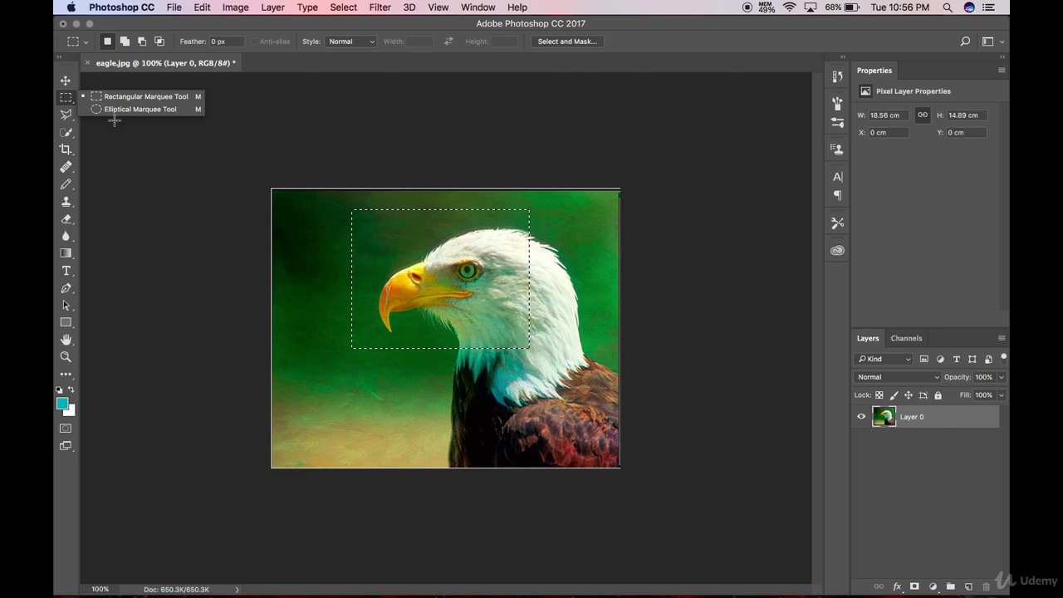
click(120, 110)
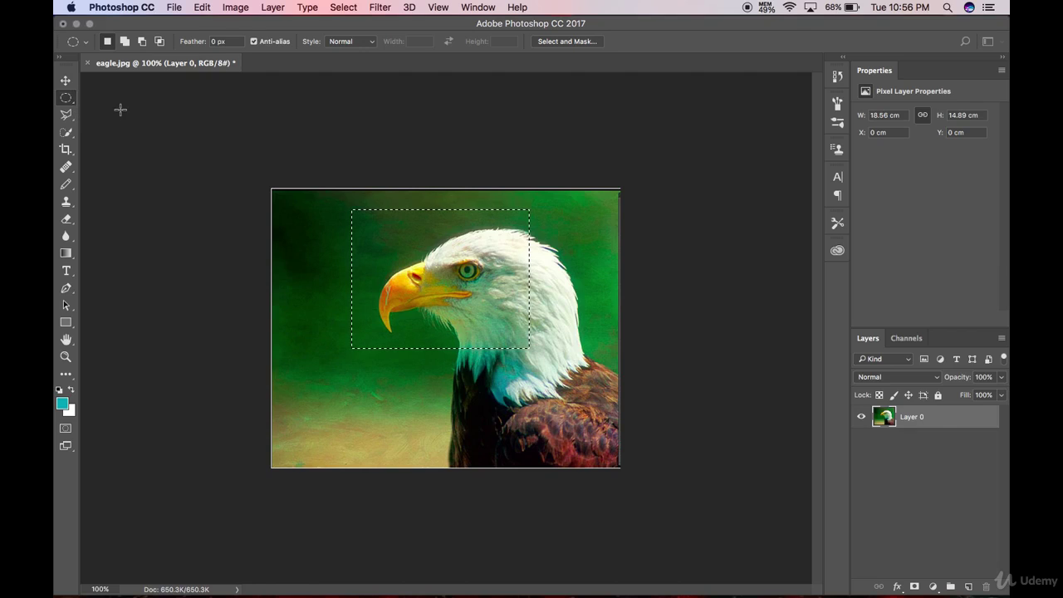
click(327, 246)
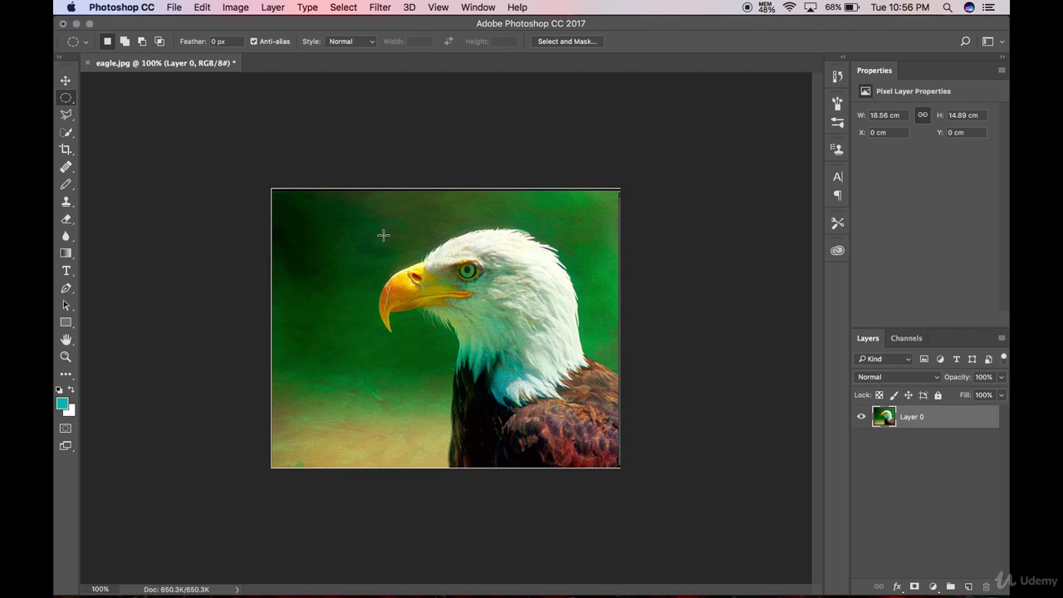
drag(425, 238, 574, 380)
drag(537, 350, 530, 344)
click(290, 278)
Step: Draw a freehand Lasso selection loosely around the eagle's beak and face, and deselect it
click(73, 117)
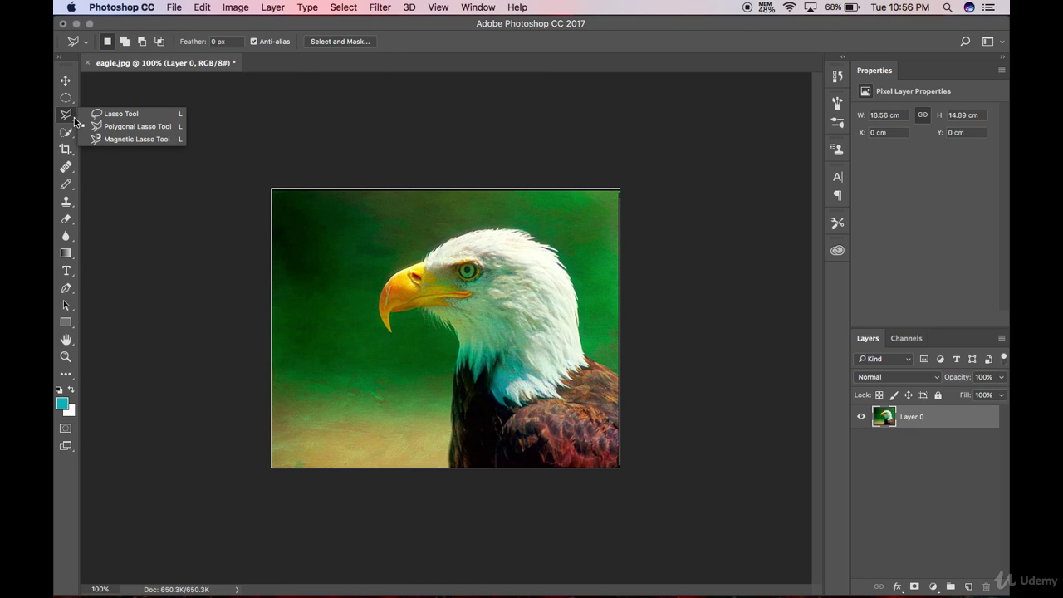
click(121, 114)
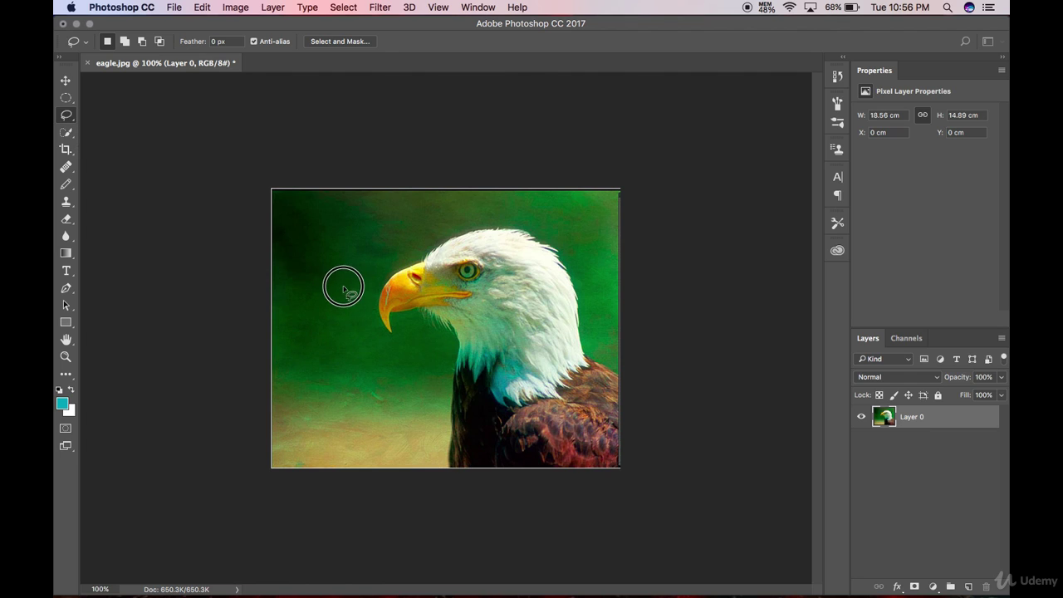
mouse_move(343, 288)
mouse_down()
mouse_move(448, 226)
mouse_move(514, 220)
mouse_move(549, 286)
mouse_move(497, 379)
mouse_move(409, 406)
mouse_move(344, 382)
mouse_move(366, 356)
mouse_move(345, 284)
mouse_up()
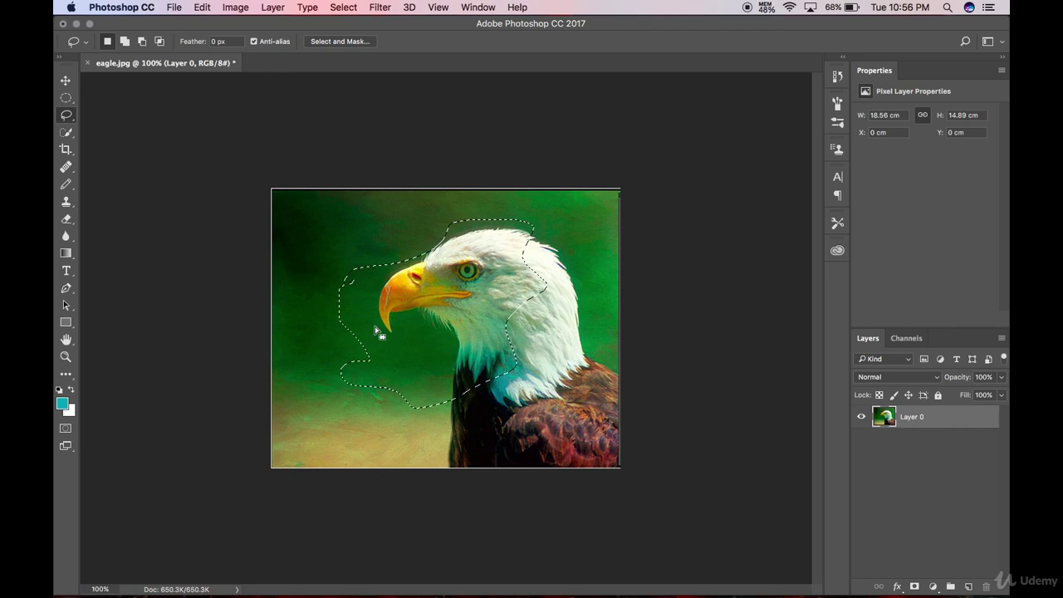
key(super+d)
Step: Outline the eagle's head and beak with straight segments using the Polygonal Lasso tool, close the selection and deselect it
click(69, 119)
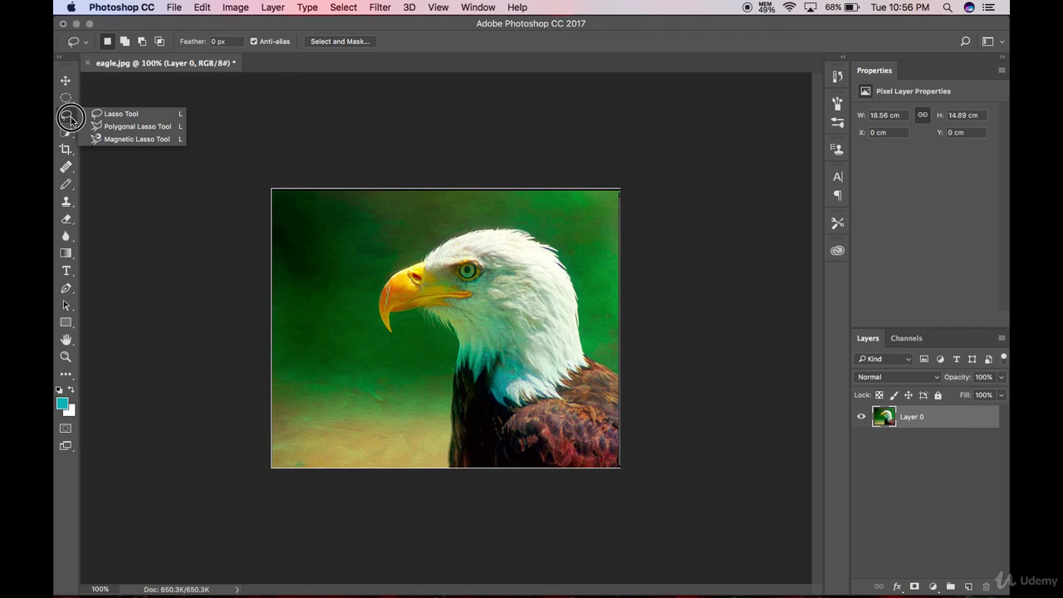
click(114, 127)
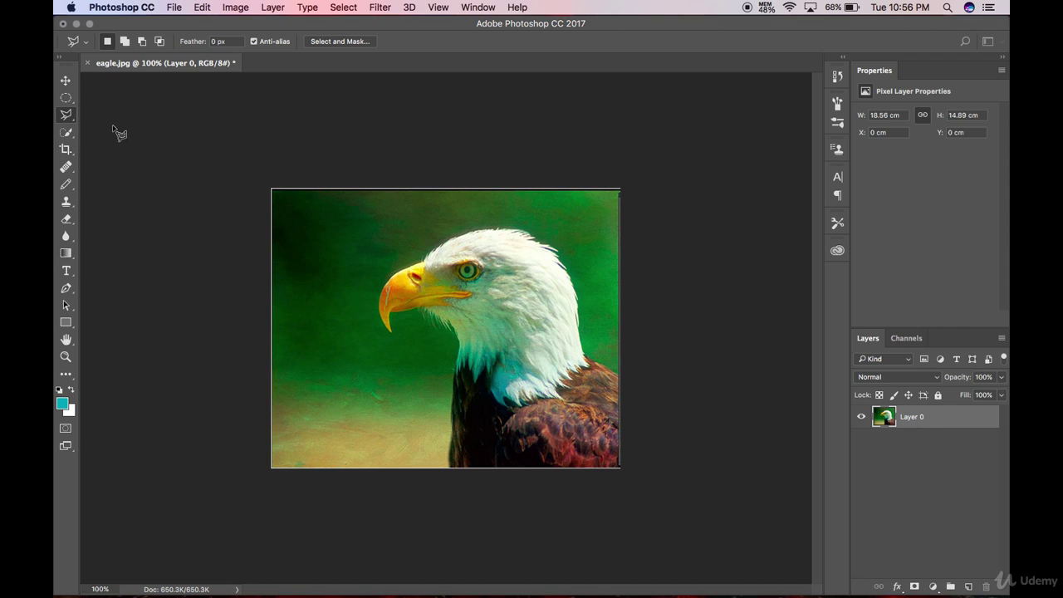
click(339, 242)
click(446, 244)
click(468, 235)
click(481, 232)
click(520, 233)
click(545, 239)
click(555, 274)
click(573, 318)
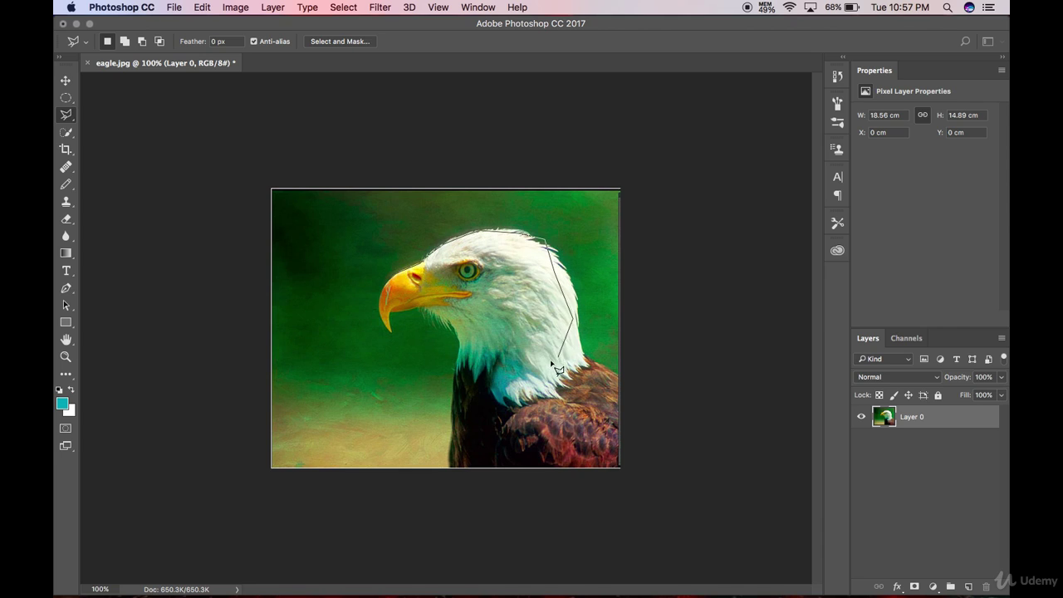
click(546, 361)
click(523, 368)
click(416, 339)
click(385, 344)
click(375, 321)
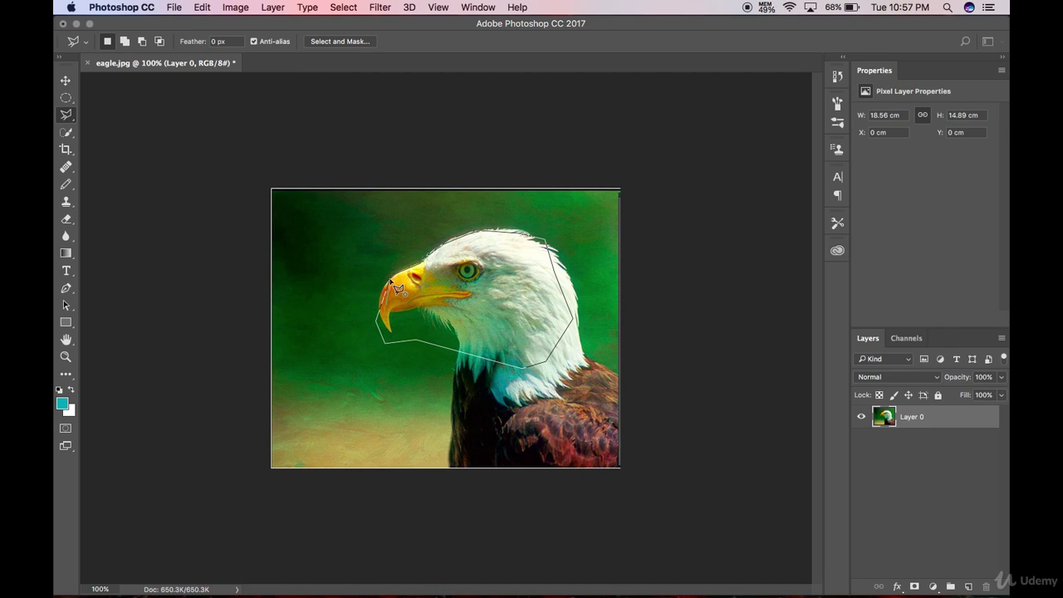
click(390, 282)
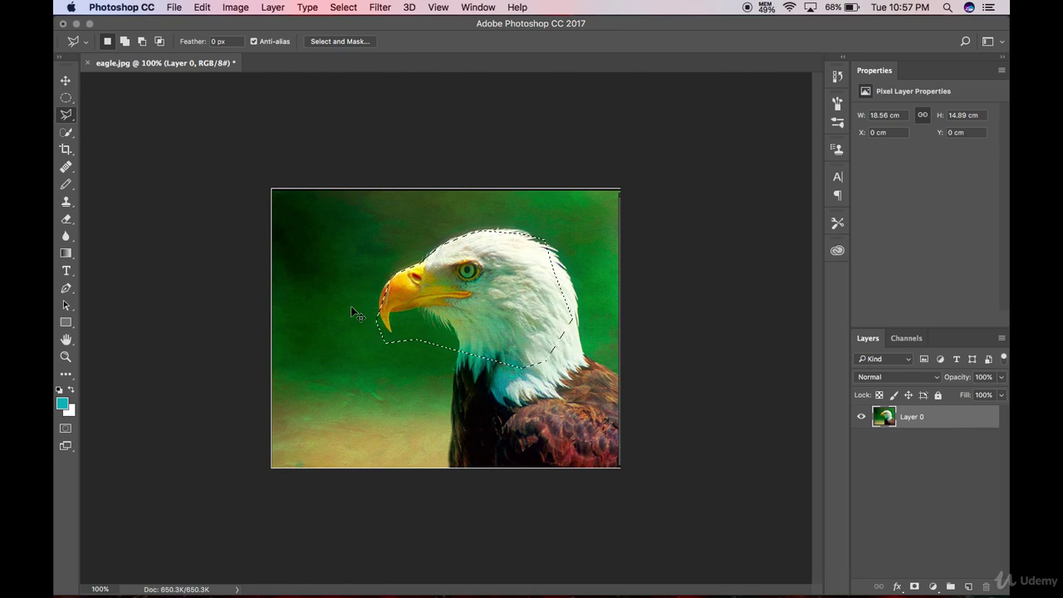
key(super+d)
Step: Trace the edge of the eagle's white head and beak with the Magnetic Lasso tool, close the outline and deselect it
click(72, 123)
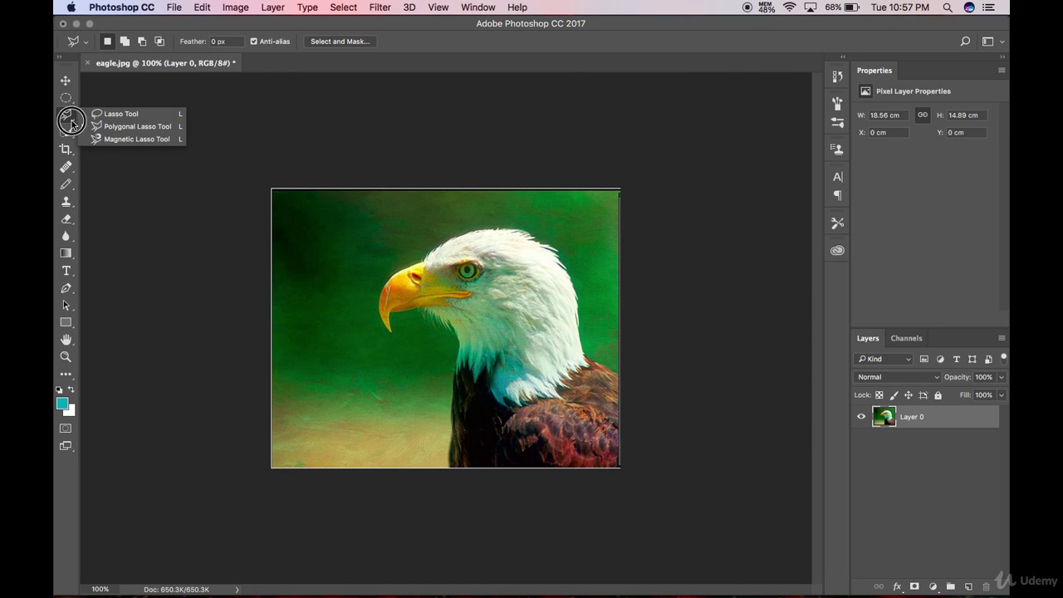
click(119, 139)
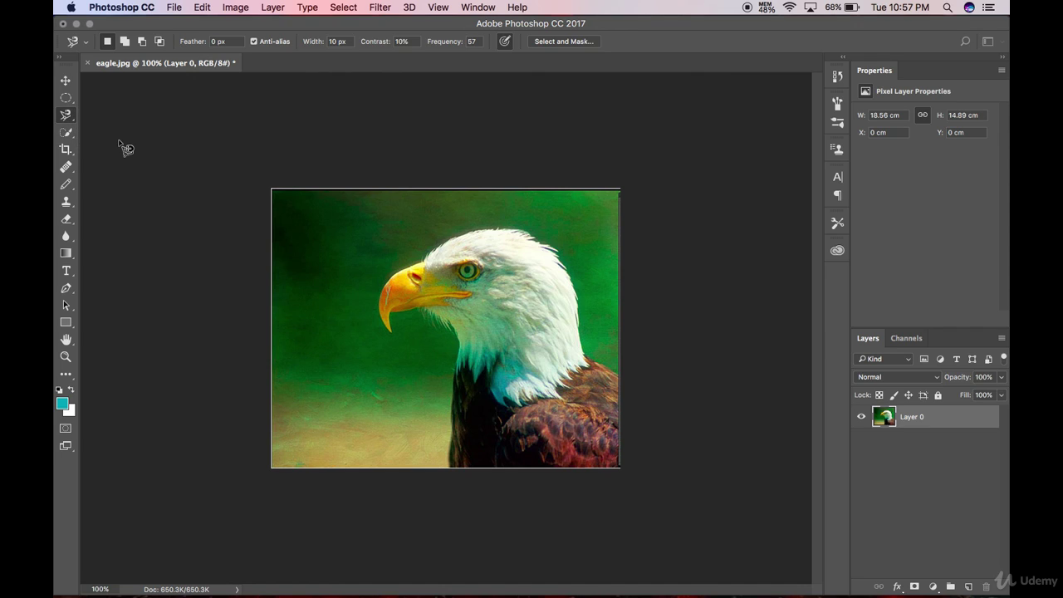
click(378, 306)
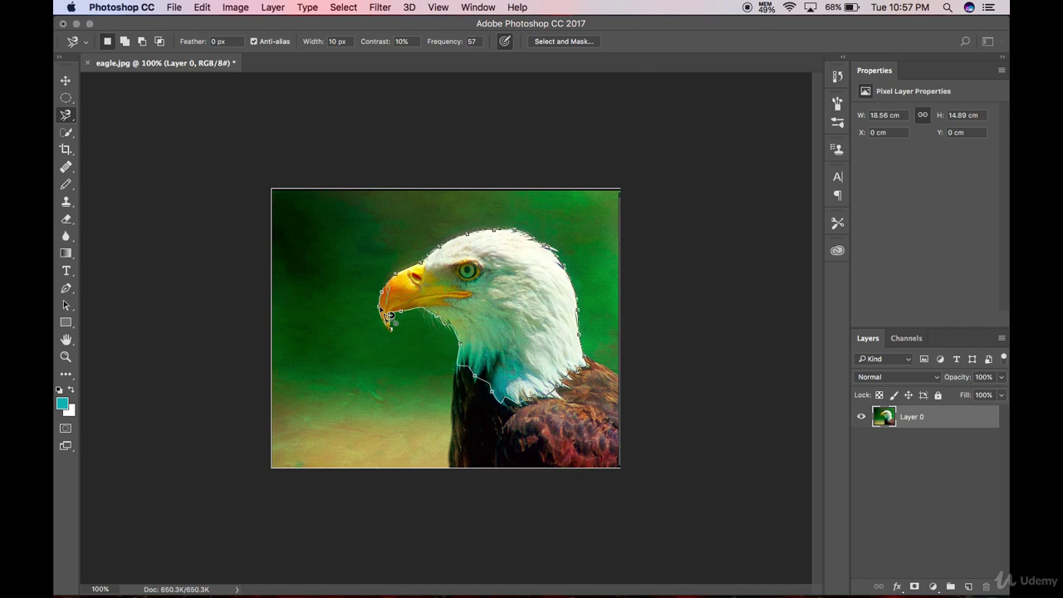
click(387, 314)
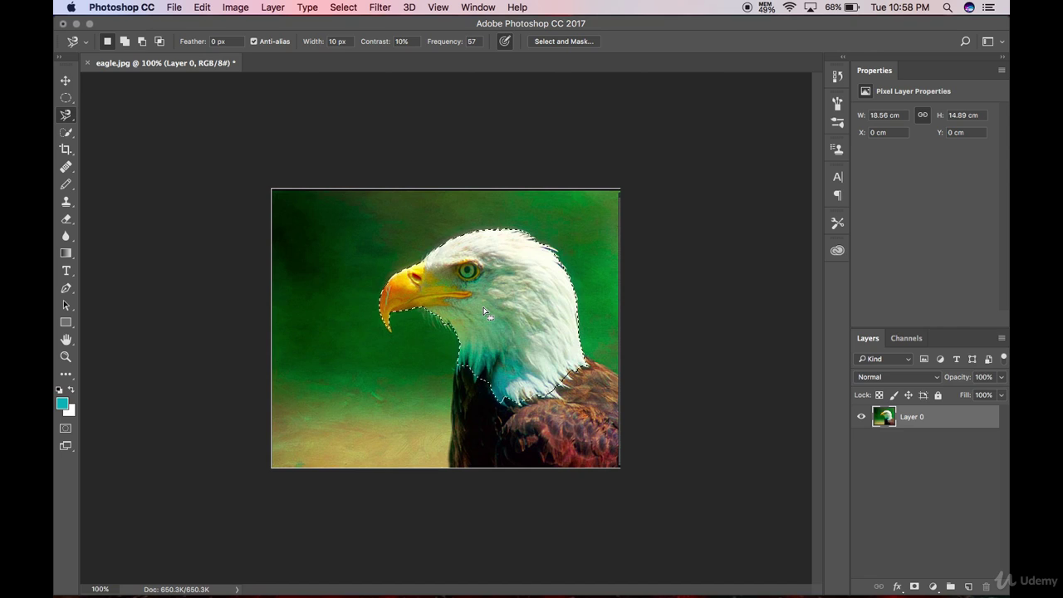
key(super+d)
Step: Activate the Quick Selection tool and open the Hiphop-Fashion image from the practice images folder
click(70, 135)
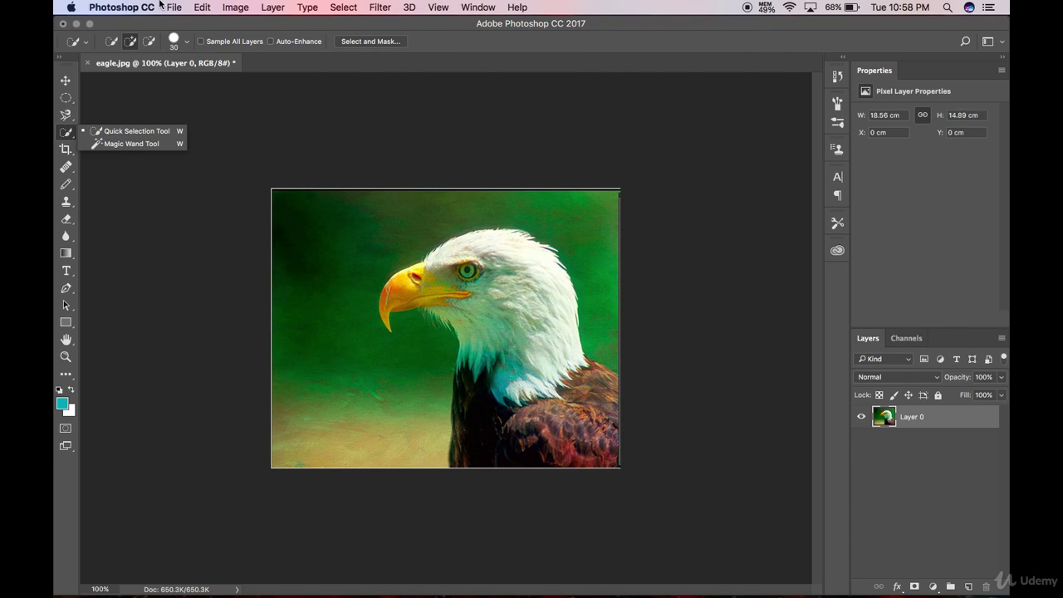
click(185, 8)
click(175, 8)
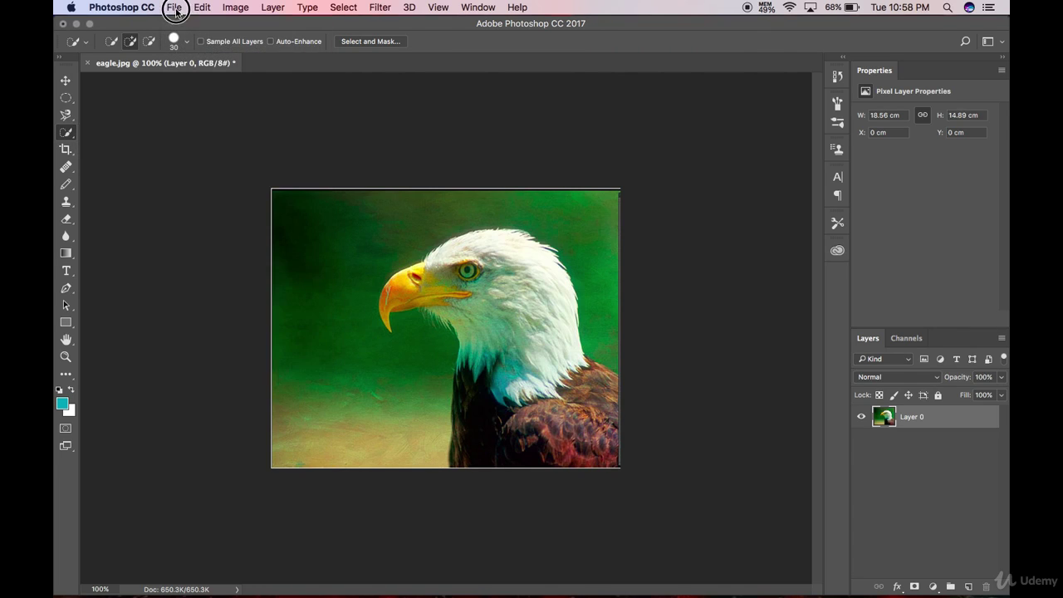
click(172, 7)
click(184, 39)
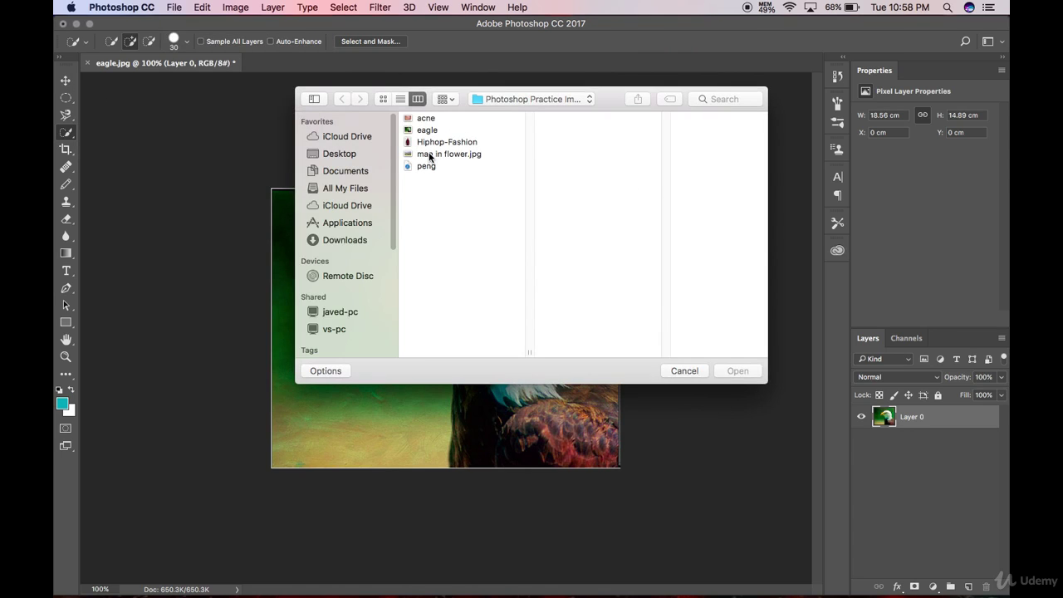
click(440, 142)
click(737, 370)
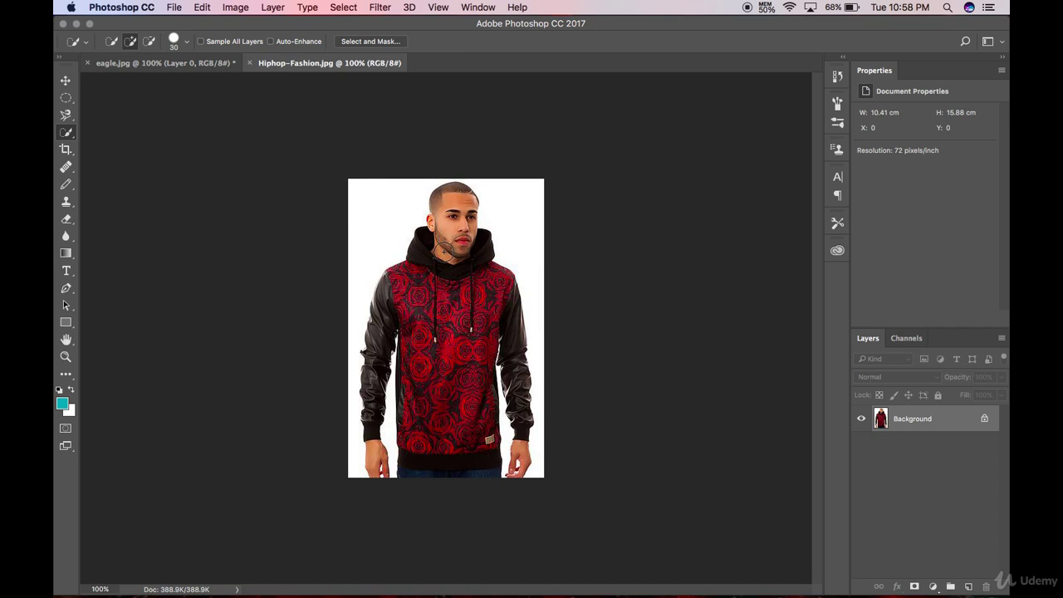
Step: Select the man in the rose-patterned hoodie, including his head, sleeves and hands, with the Quick Selection tool
right_click(67, 133)
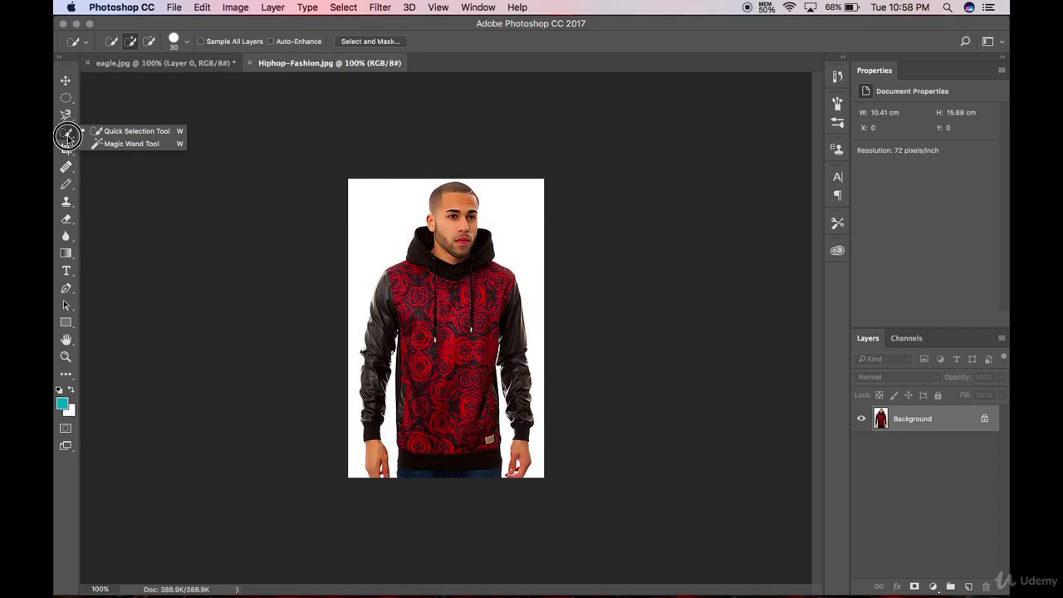
click(456, 425)
mouse_move(445, 402)
mouse_down()
mouse_move(445, 349)
mouse_move(413, 278)
mouse_move(448, 252)
mouse_move(452, 231)
mouse_move(498, 294)
mouse_move(452, 300)
mouse_move(480, 438)
mouse_move(426, 439)
mouse_move(417, 333)
mouse_move(399, 291)
mouse_move(389, 293)
mouse_move(373, 349)
mouse_move(376, 451)
mouse_up()
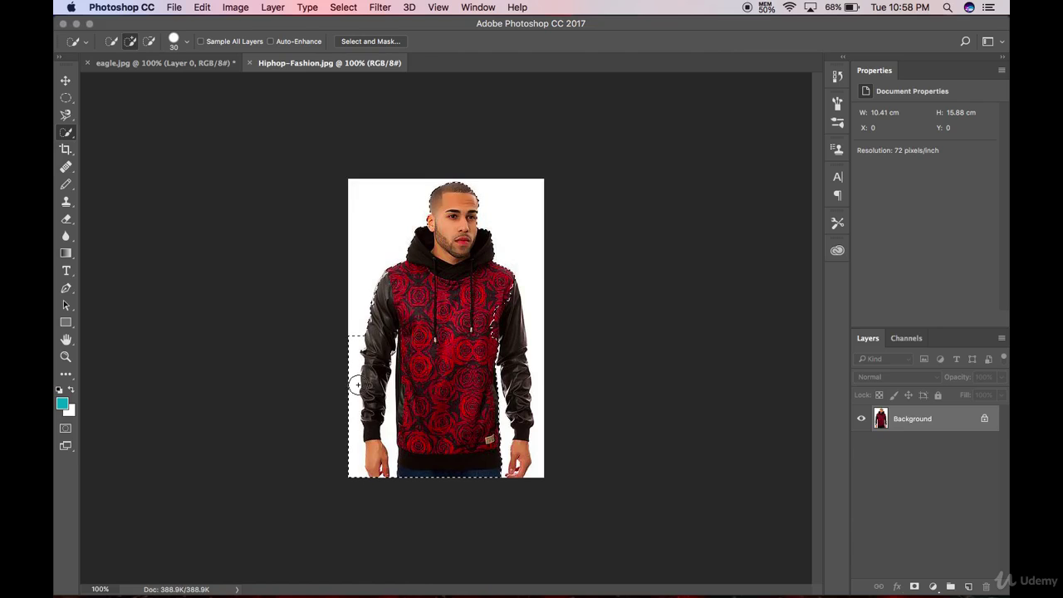
mouse_move(493, 308)
mouse_down()
mouse_move(505, 320)
mouse_move(516, 453)
mouse_up()
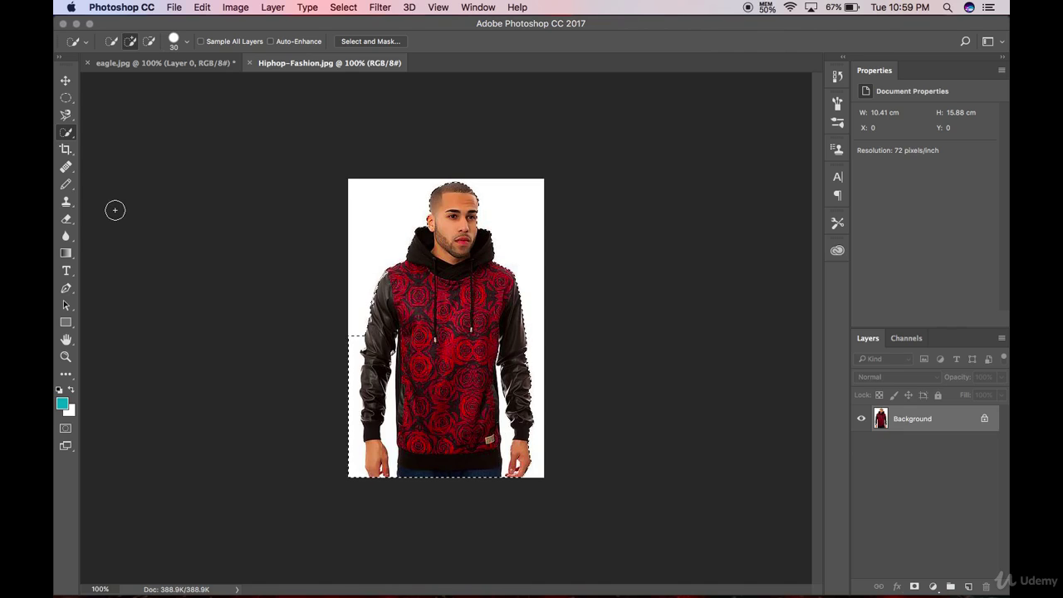
Step: Try filling the selected man with the white background colour, undo the fill and deselect
key(super+BackSpace)
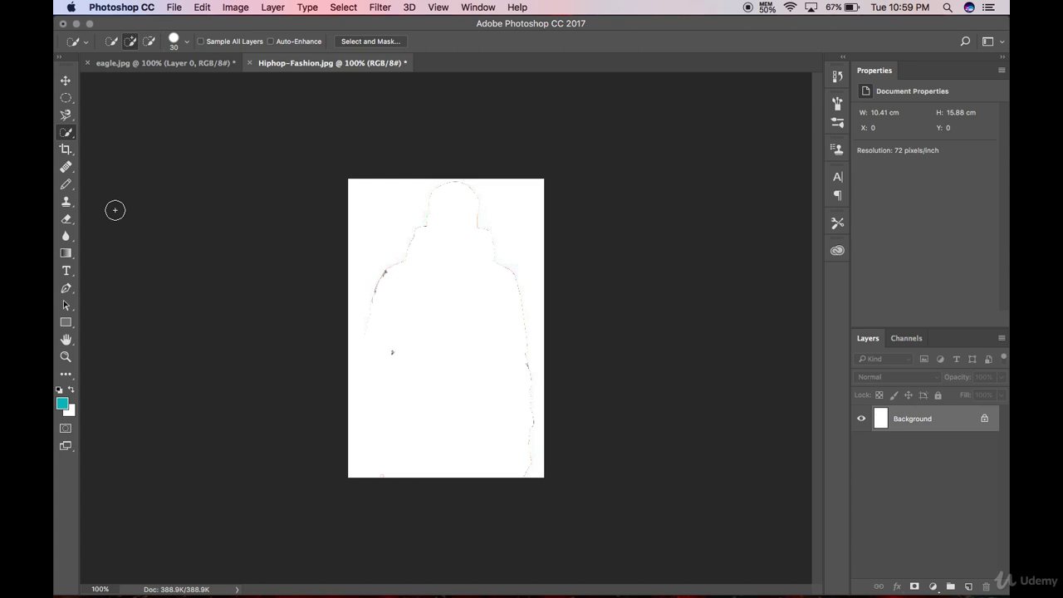
key(super+z)
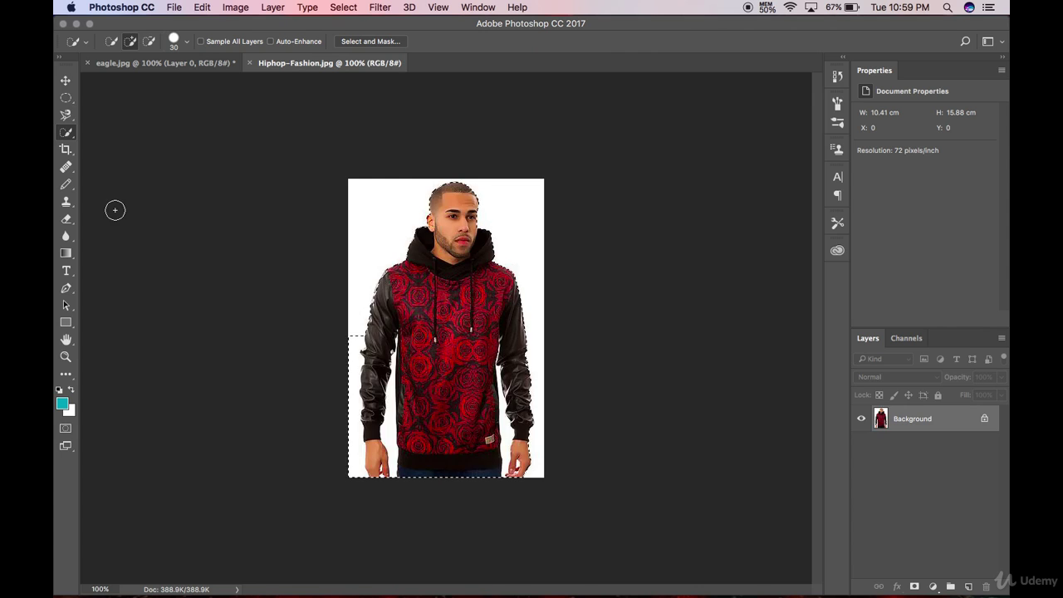
key(super+d)
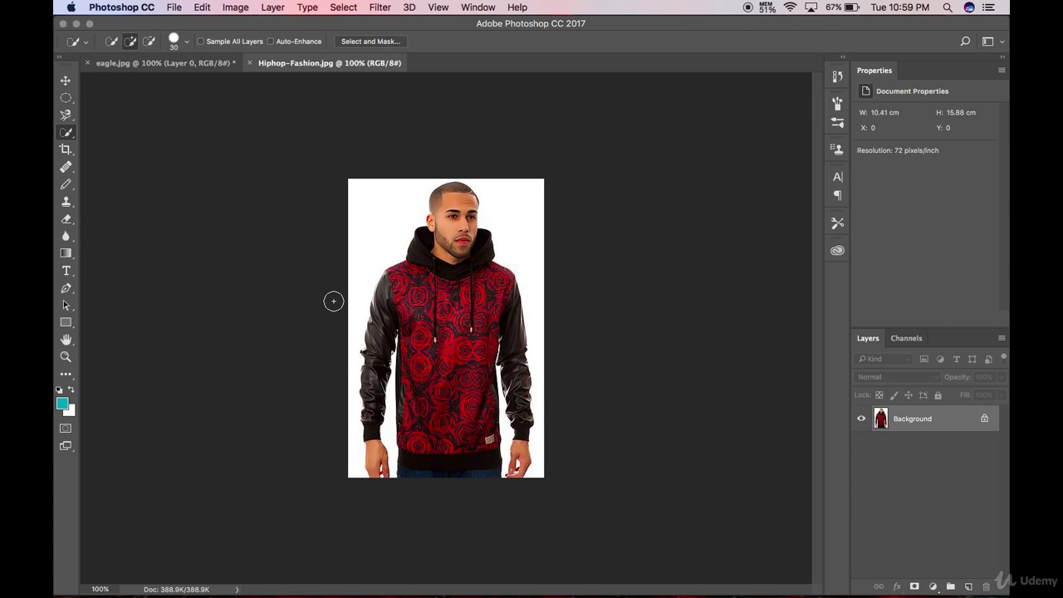
Step: Switch back to the eagle.jpg document
click(197, 67)
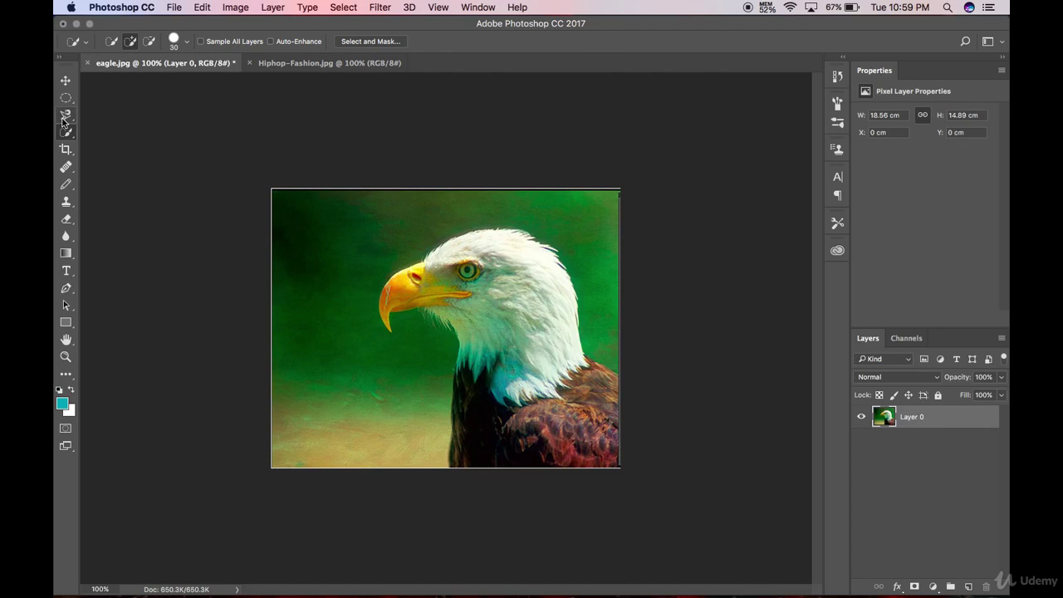
Step: Try selecting the eagle's head with Quick Selection and subtracting the green area under its beak with the Elliptical Marquee, and deselect
mouse_move(507, 295)
mouse_down()
mouse_move(442, 268)
mouse_move(396, 298)
mouse_move(482, 256)
mouse_move(515, 256)
mouse_move(538, 296)
mouse_move(484, 343)
mouse_move(494, 368)
mouse_move(477, 367)
mouse_move(505, 353)
mouse_move(435, 364)
mouse_up()
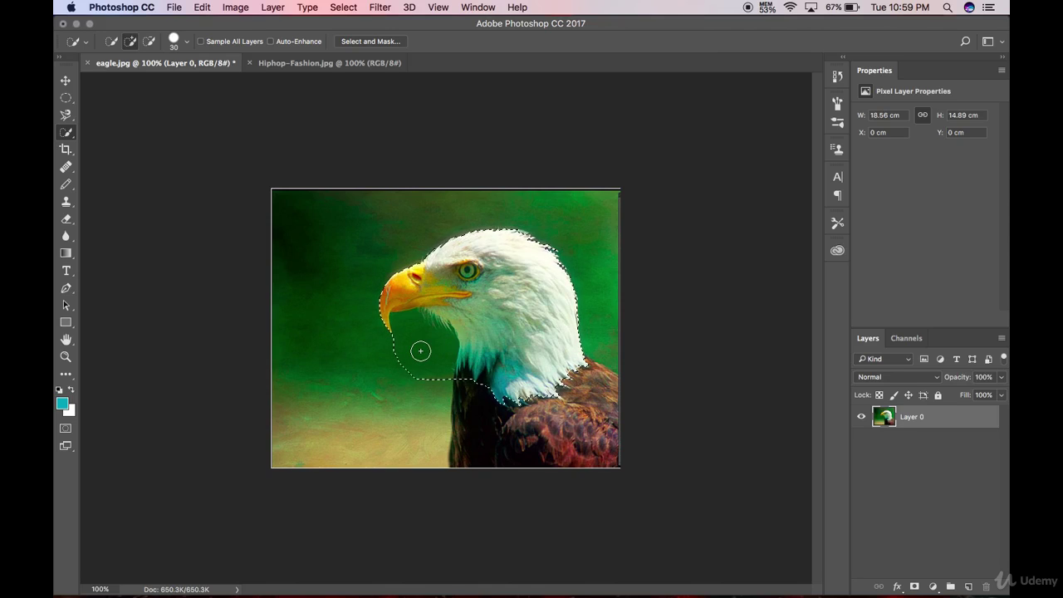
click(68, 135)
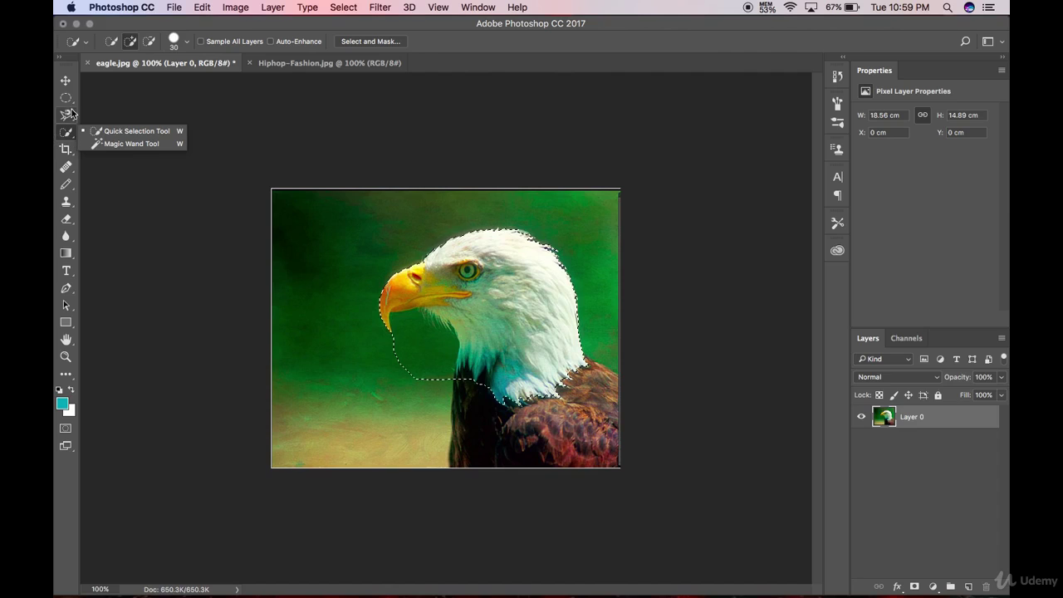
click(68, 99)
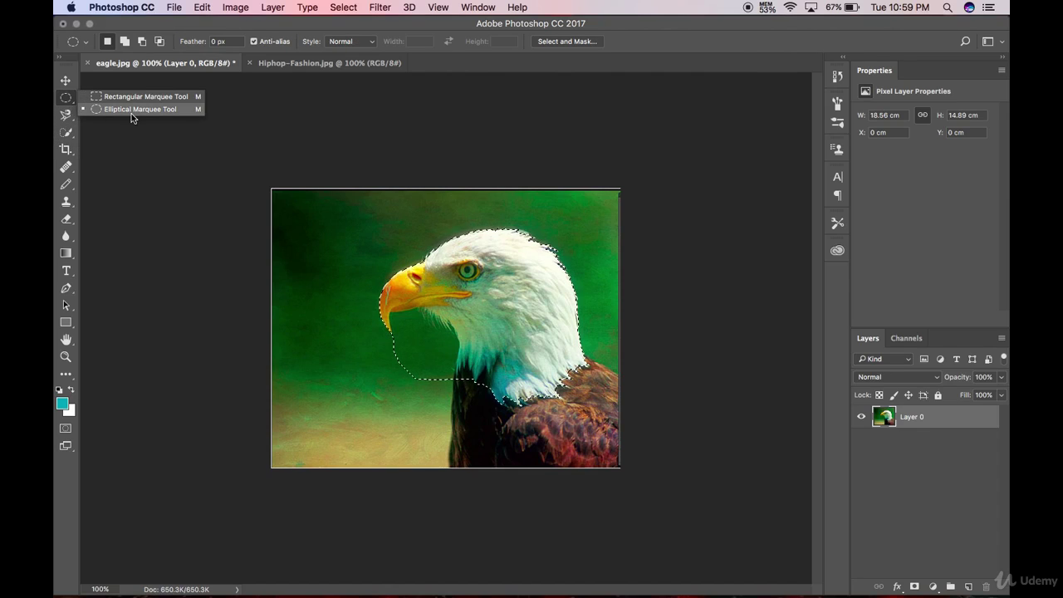
click(130, 109)
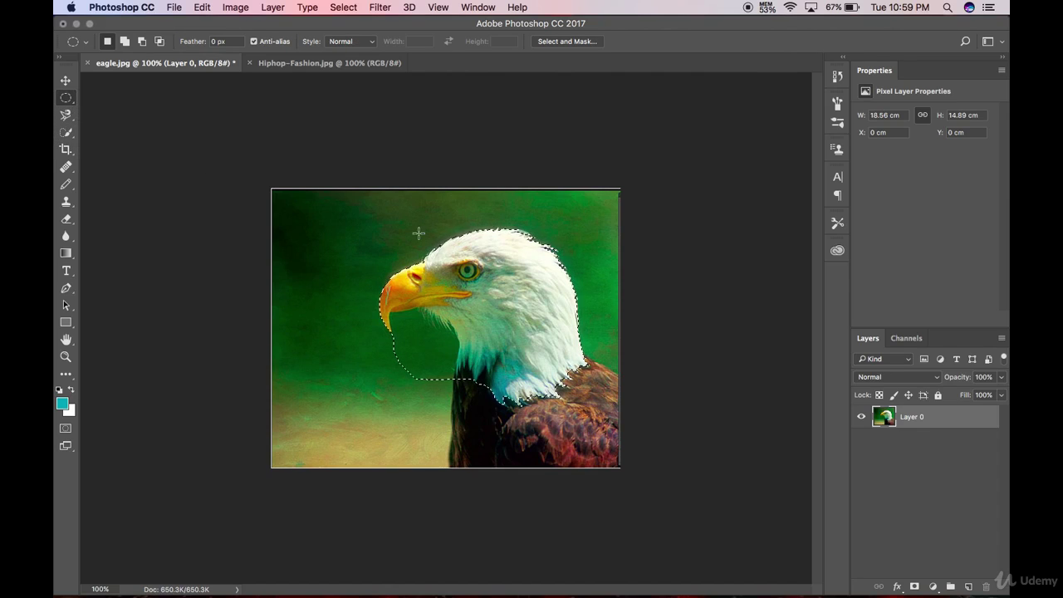
key(alt)
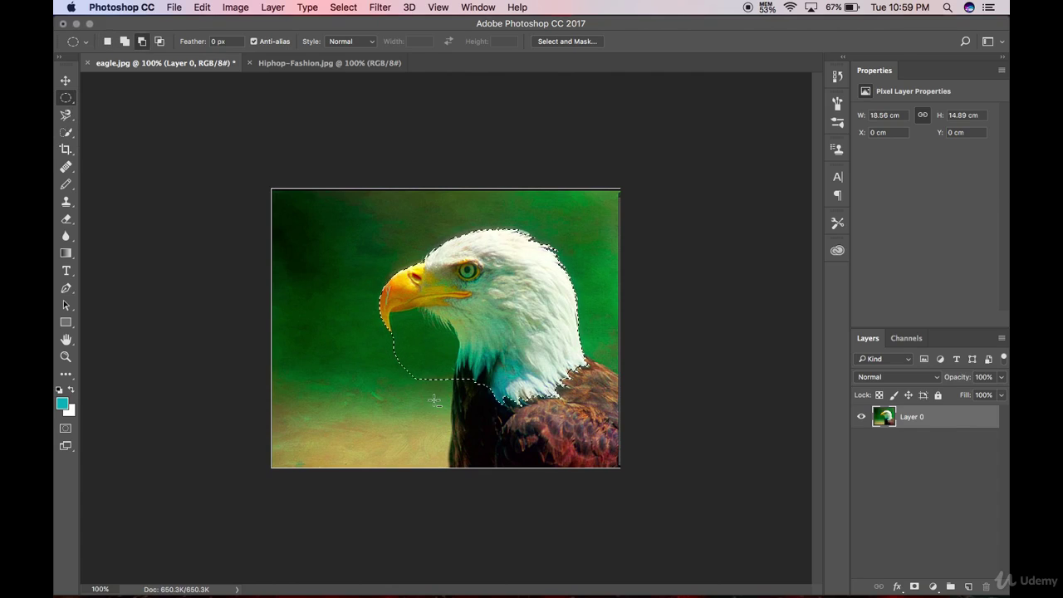
drag(444, 397, 456, 331)
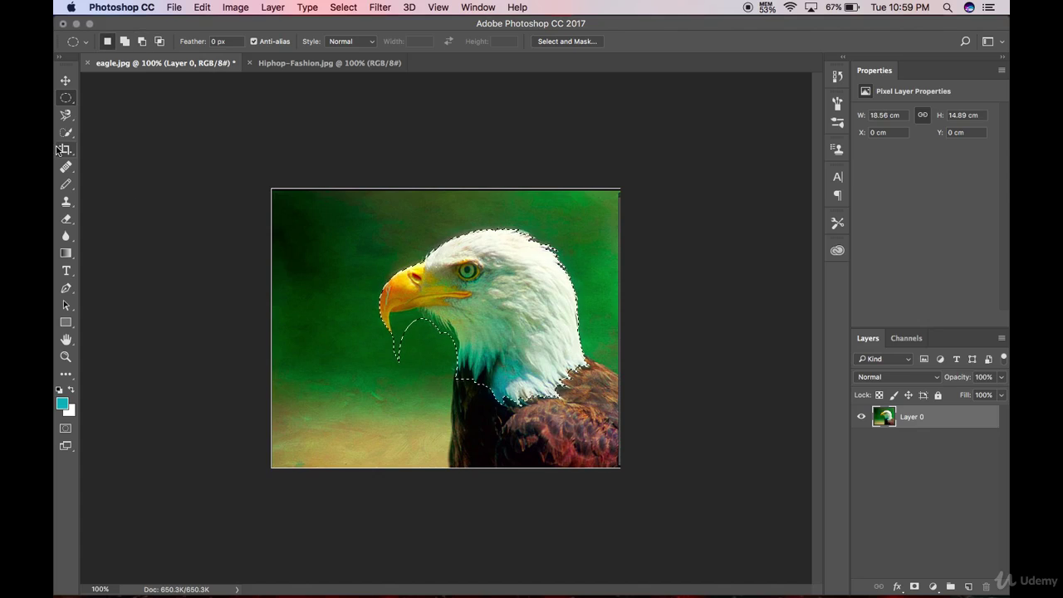
click(67, 121)
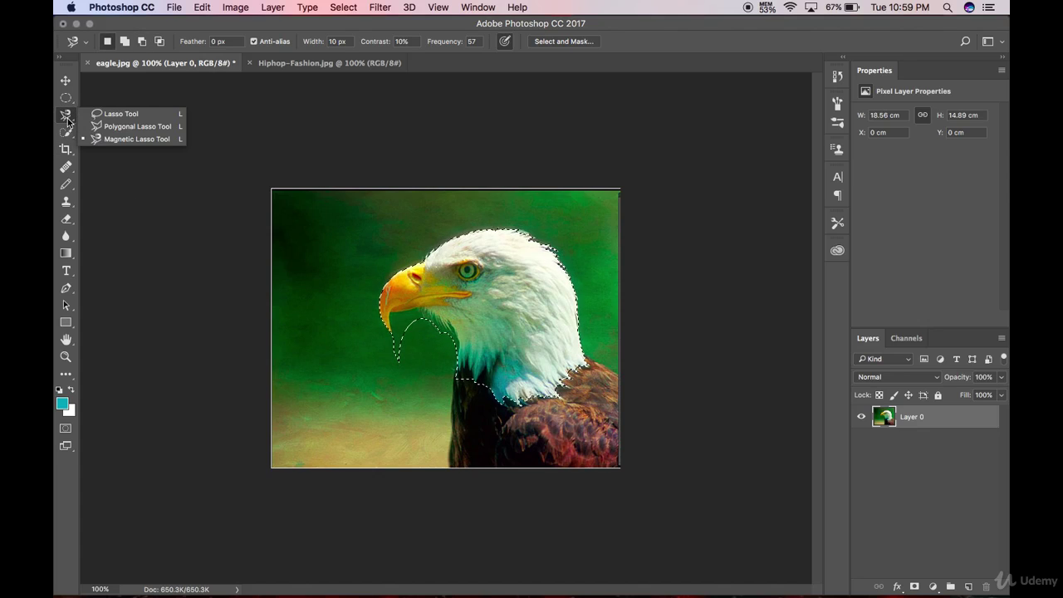
key(super+d)
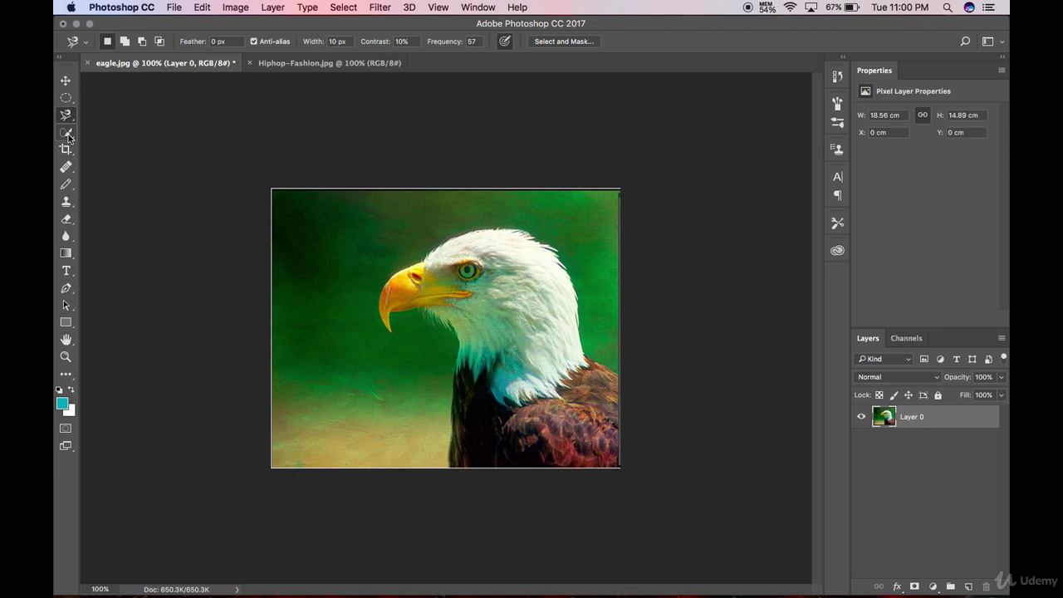
Step: Try the Magic Wand on the green background beside the eagle's beak and deselect the area
click(65, 140)
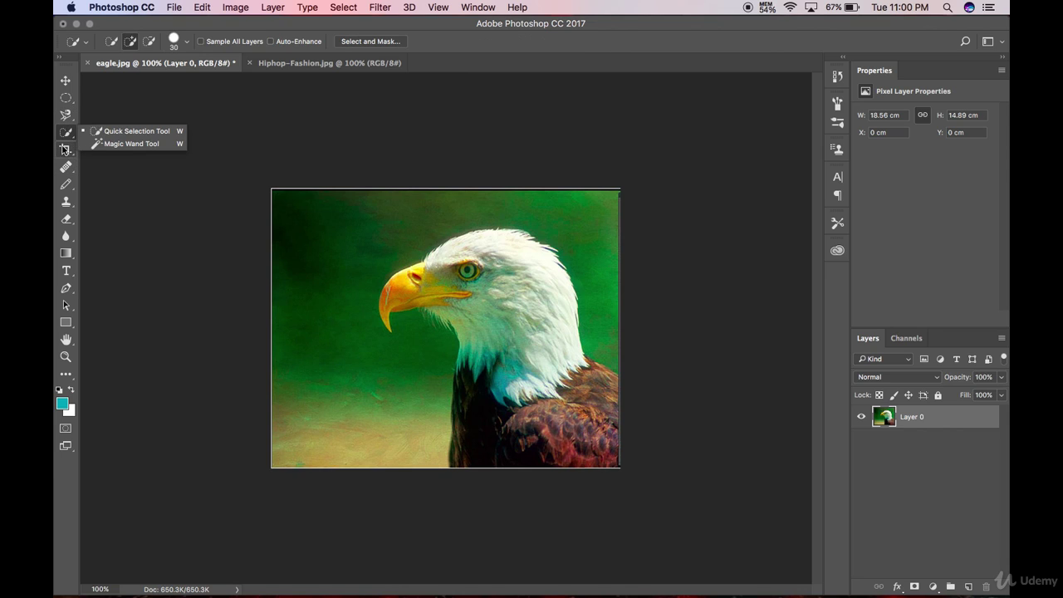
click(128, 146)
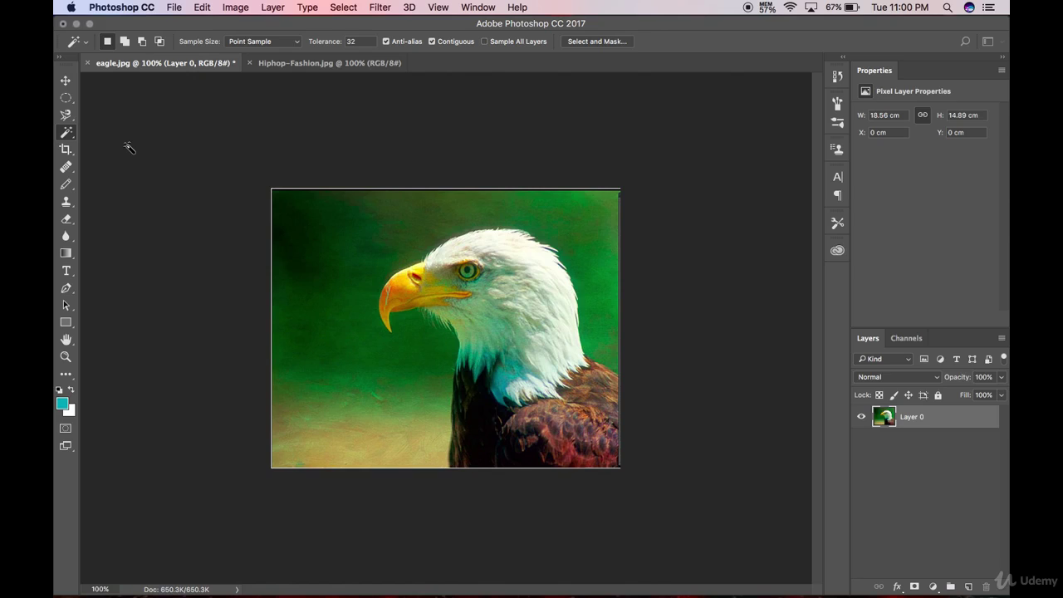
click(370, 355)
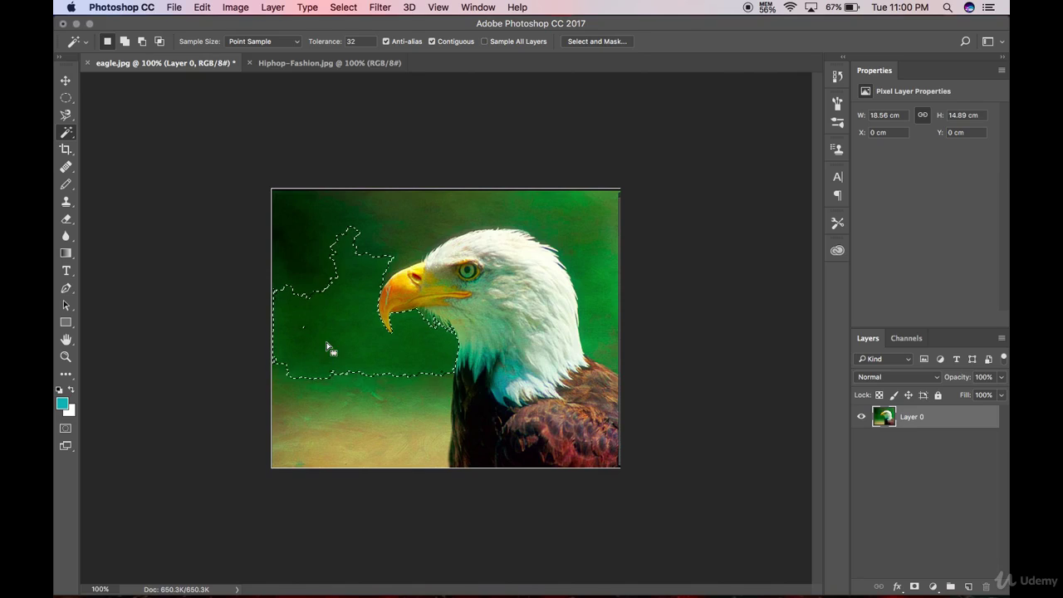
click(347, 42)
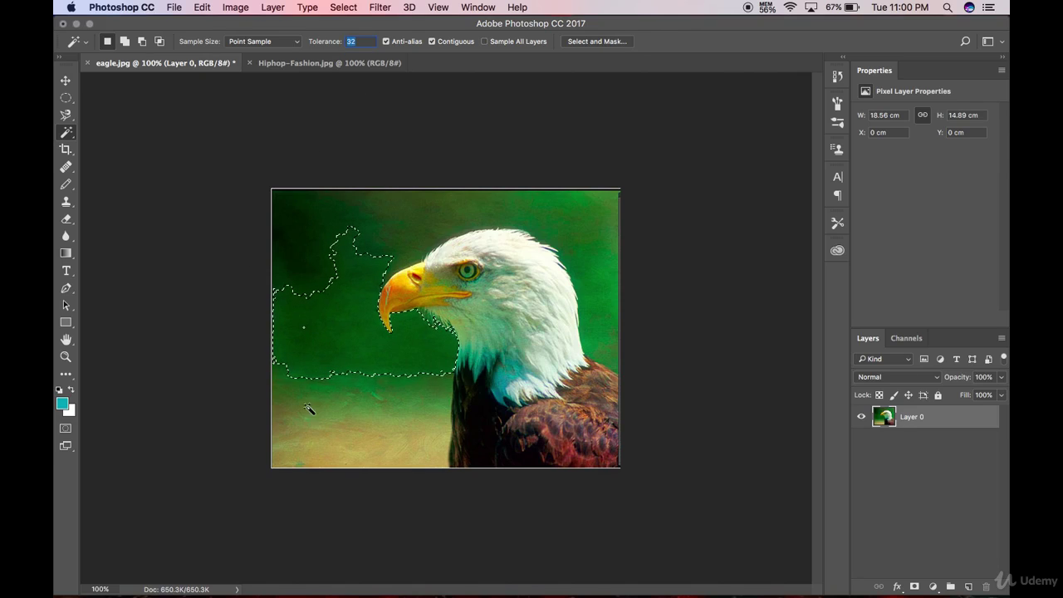
key(super+d)
Step: In the Hiphop-Fashion.jpg document, add a new empty layer and convert the locked Background into a regular layer
click(307, 66)
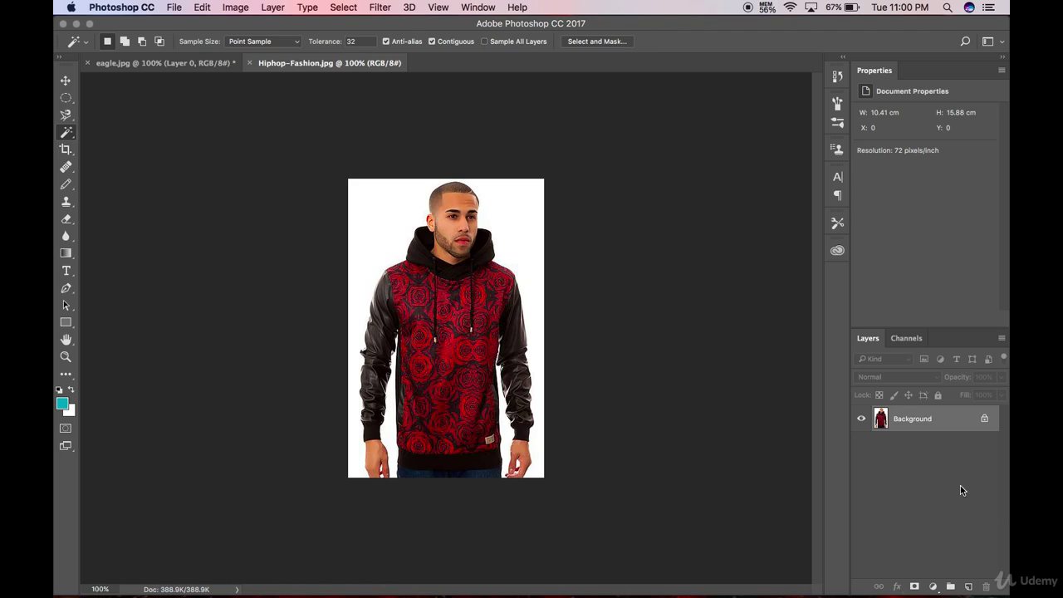
click(969, 587)
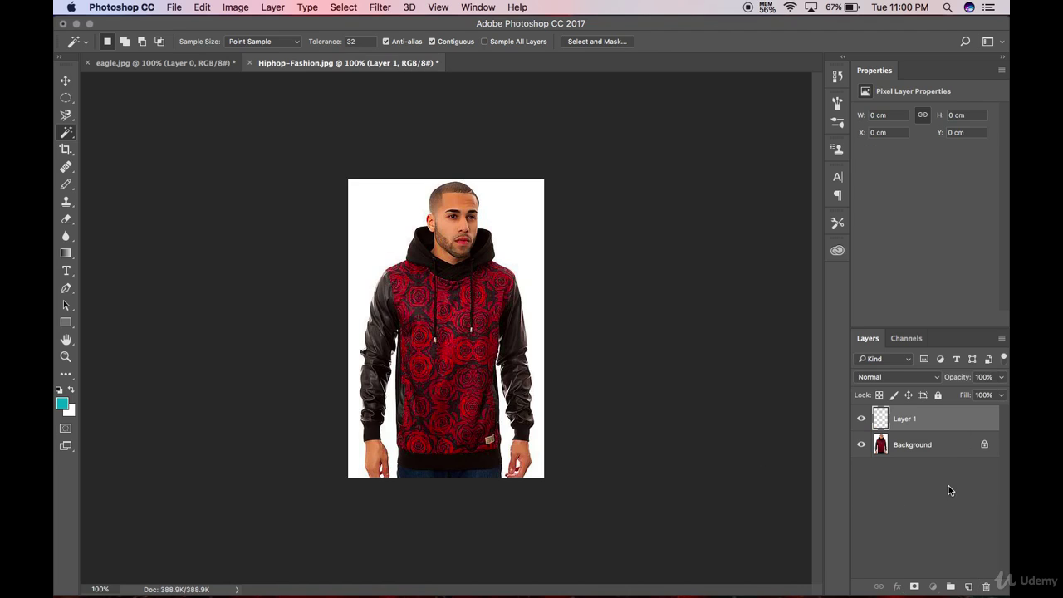
mouse_move(936, 425)
mouse_down()
mouse_move(935, 463)
mouse_move(918, 472)
mouse_move(946, 415)
mouse_up()
double_click(937, 448)
click(643, 238)
Step: Place the empty Layer 1 beneath the photo layer and fill it with the teal foreground colour
click(921, 445)
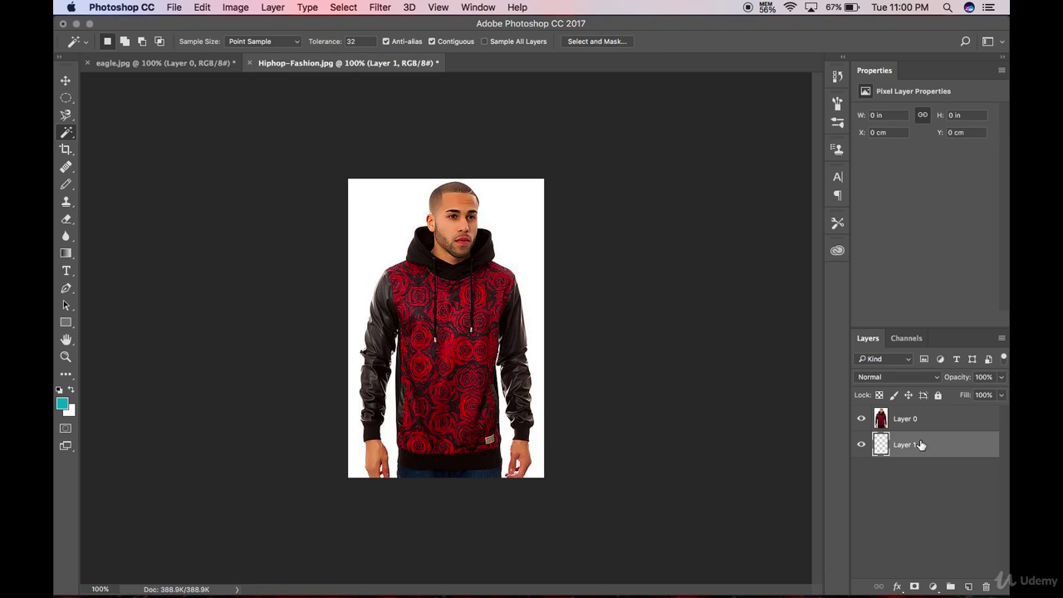
key(super+BackSpace)
key(alt+BackSpace)
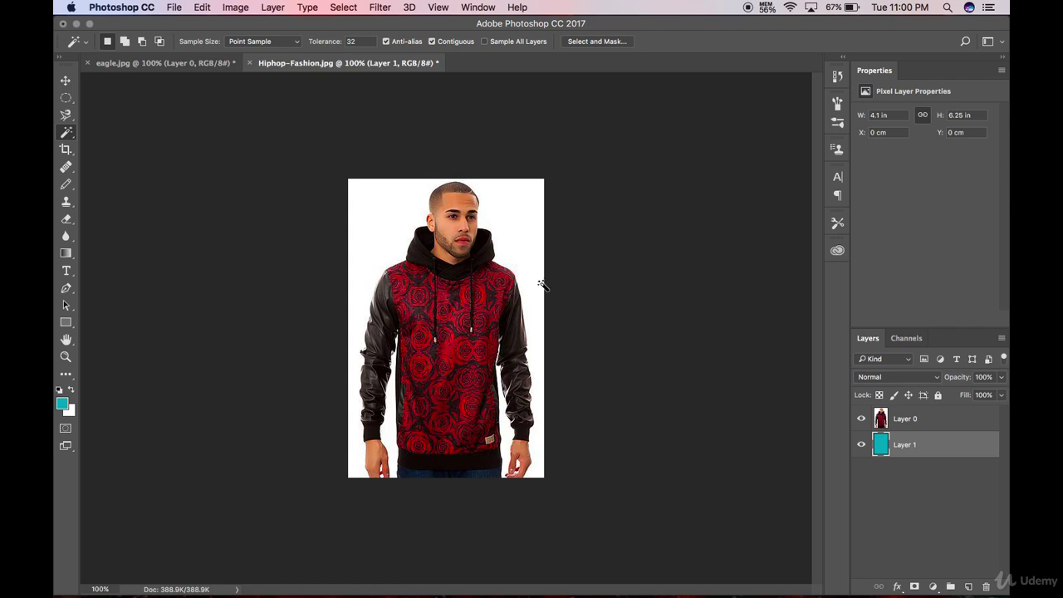
right_click(66, 133)
click(108, 130)
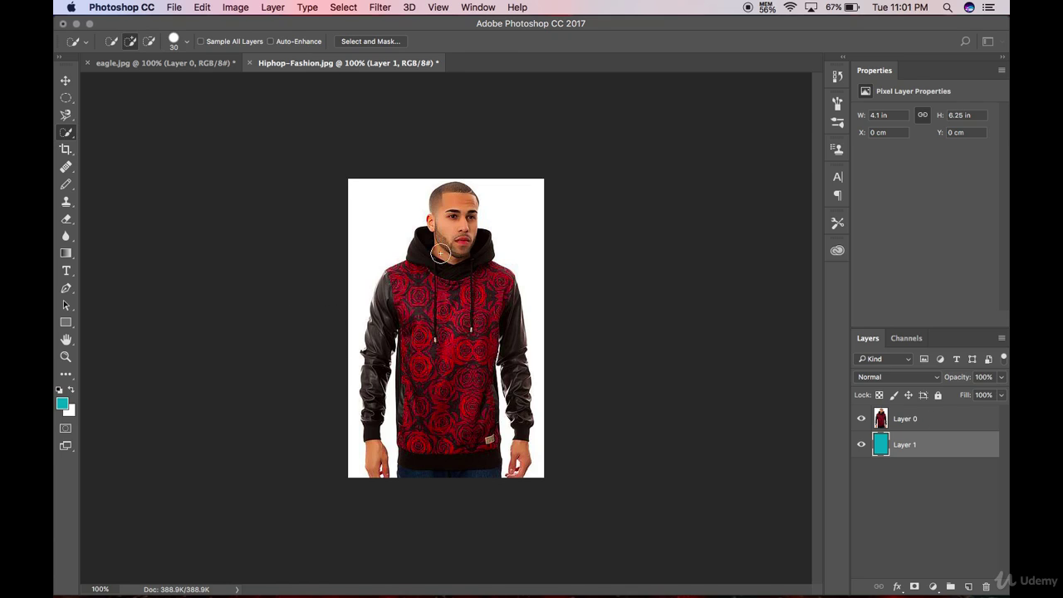
click(70, 137)
click(125, 145)
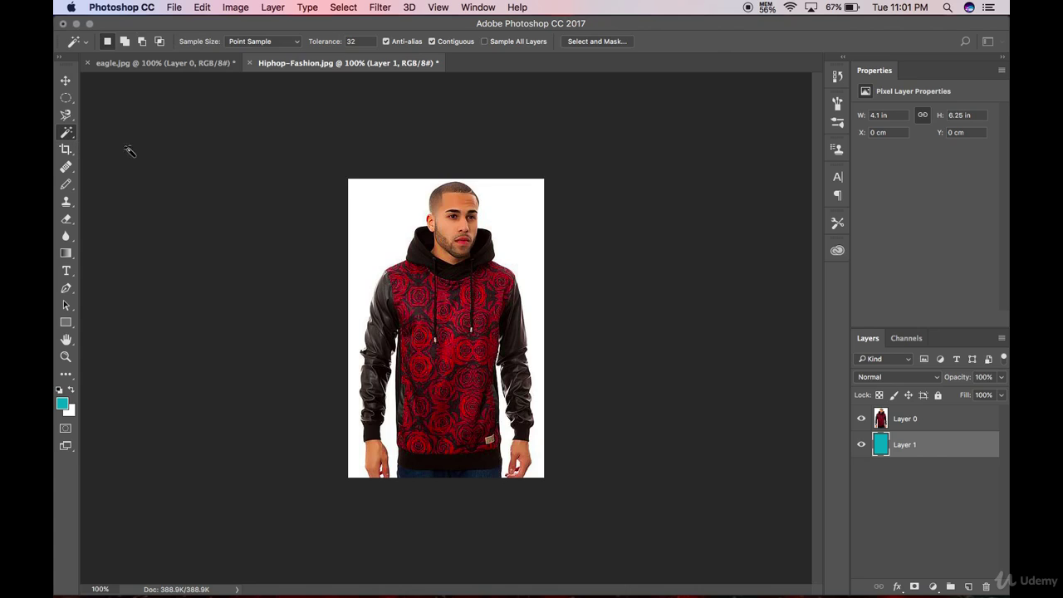
click(366, 211)
key(super+alt+z)
key(super+alt+z)
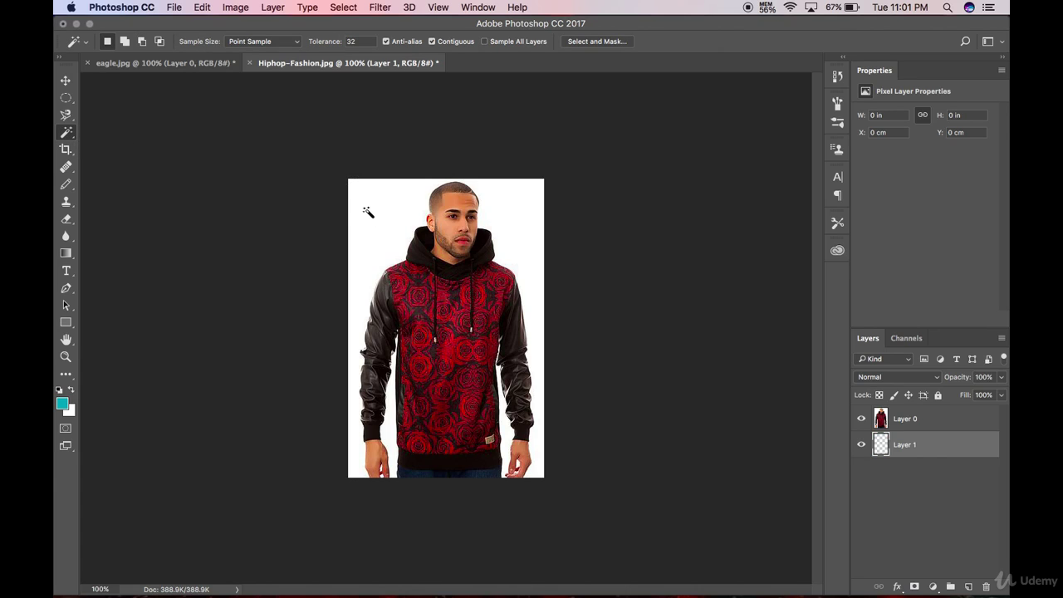
key(super+shift+z)
key(super+shift+z)
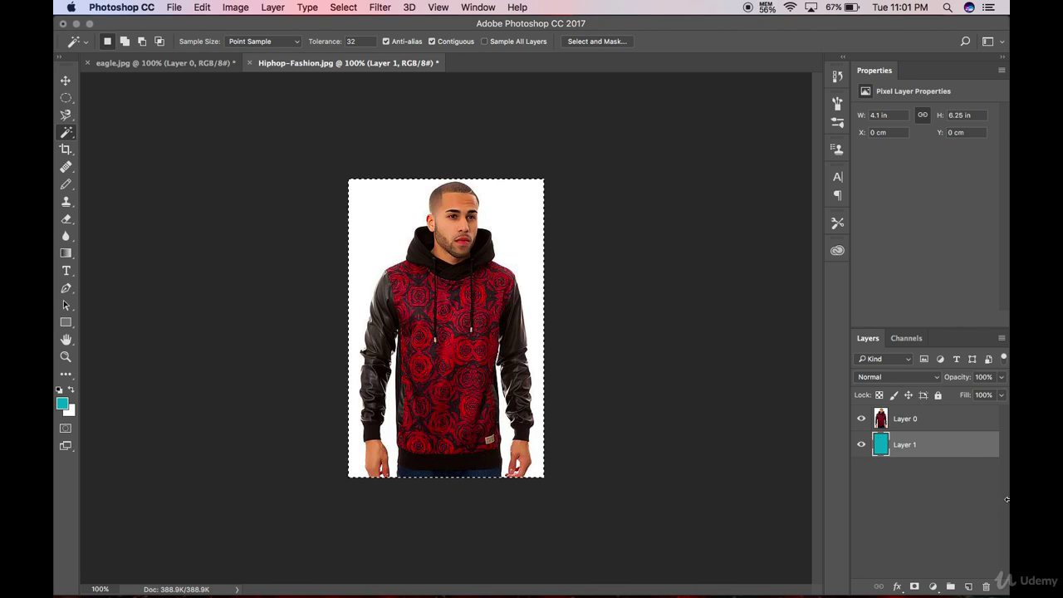
Step: On Layer 0, select the white background around the man and inside both arm gaps with the Magic Wand and delete it
click(944, 424)
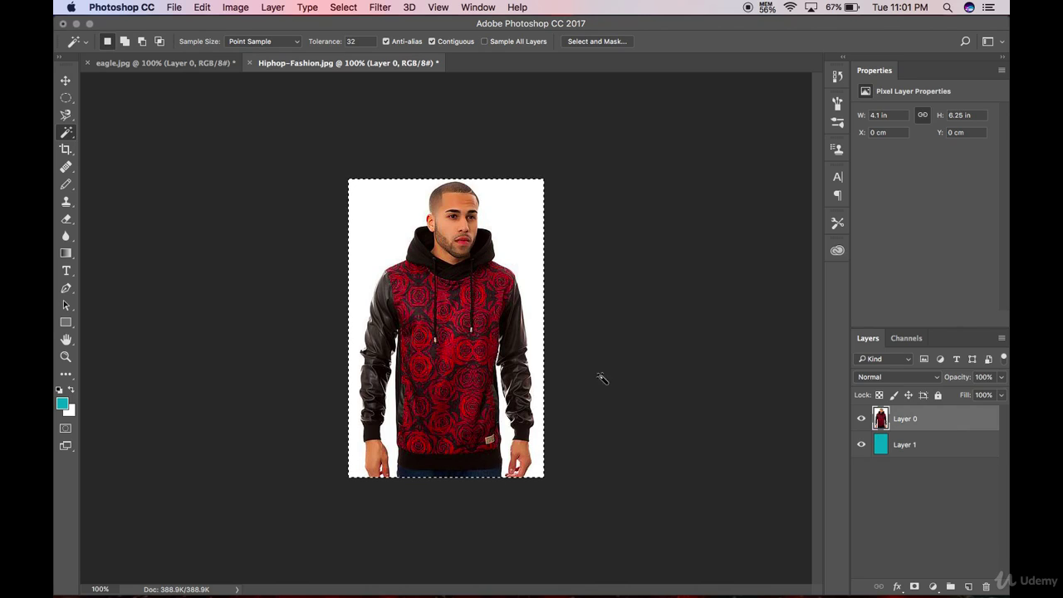
click(371, 235)
key(Delete)
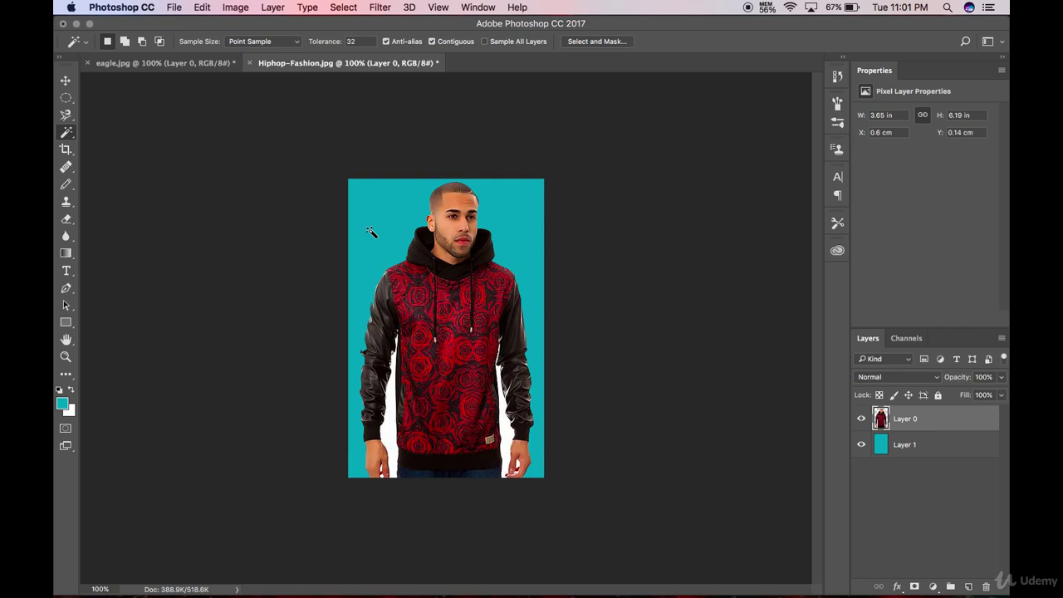
click(392, 411)
key(Delete)
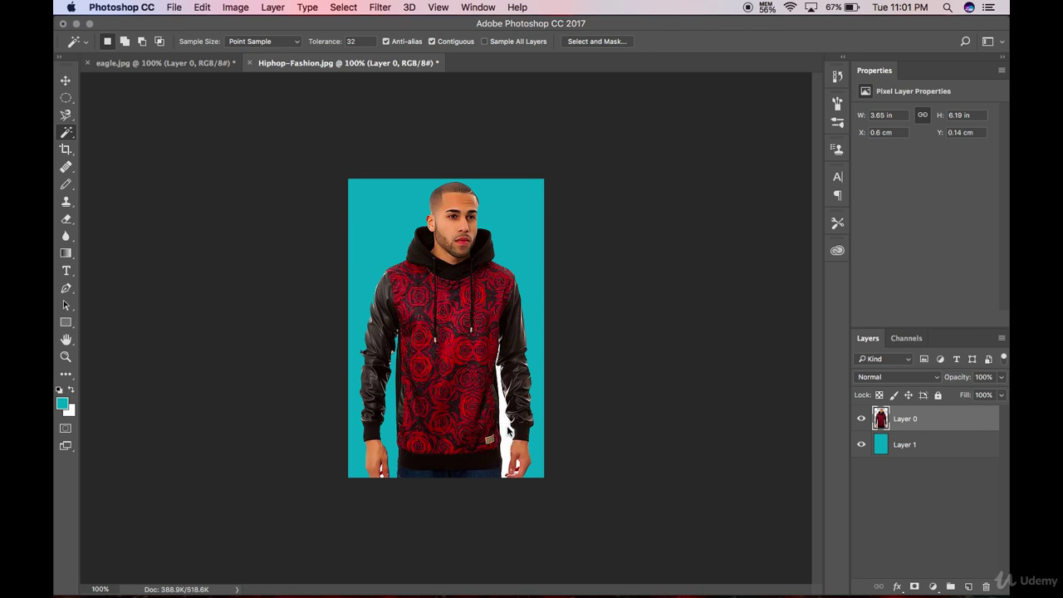
click(506, 427)
key(Delete)
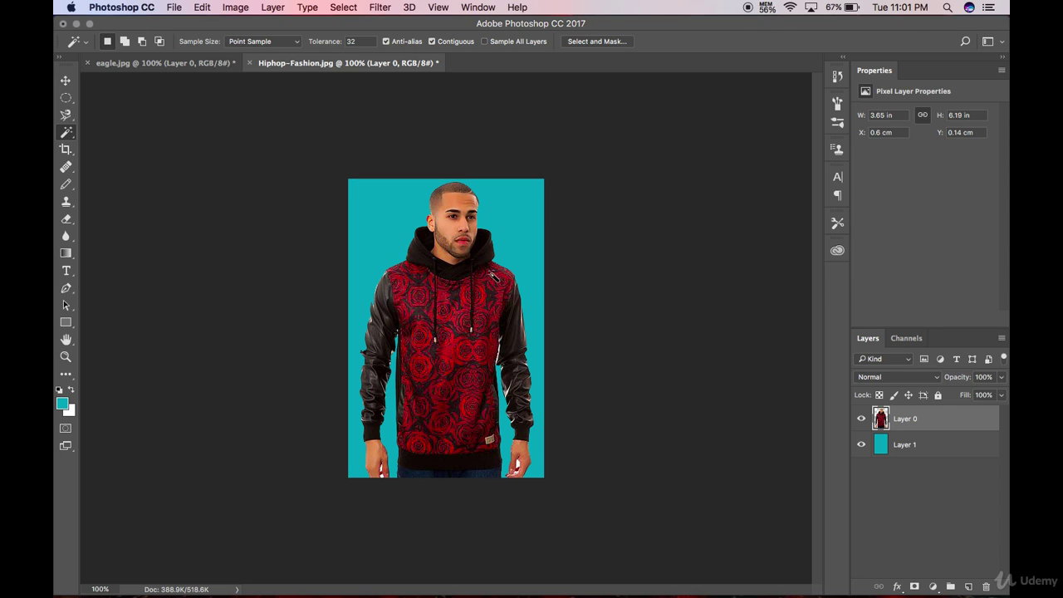
Step: Try cropping the image to the man's head and upper torso with the Crop tool, and undo the crop
click(66, 150)
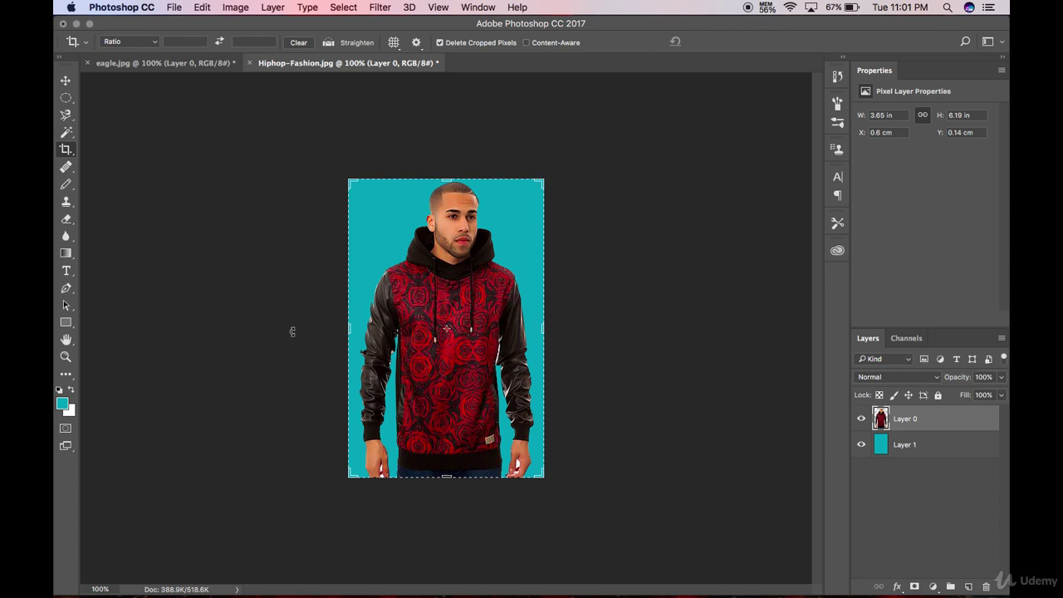
drag(544, 477, 542, 418)
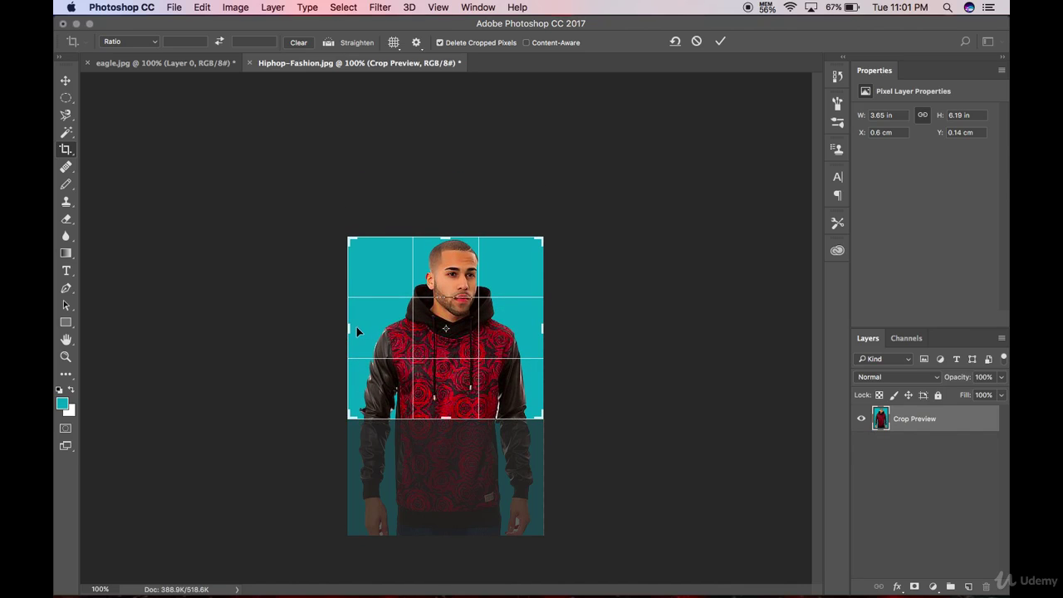
drag(350, 329, 362, 329)
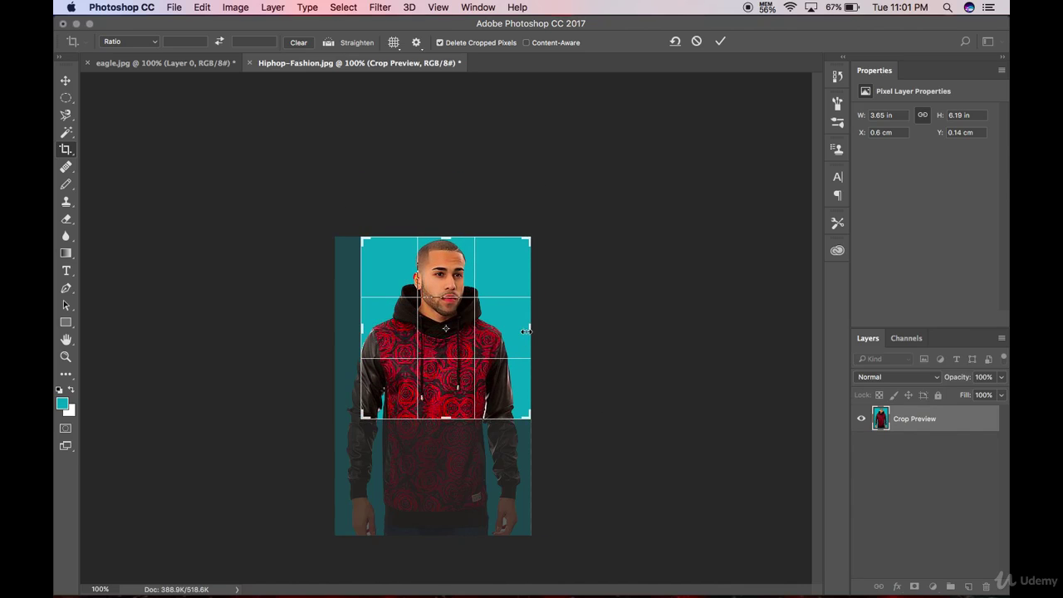
drag(529, 329, 518, 331)
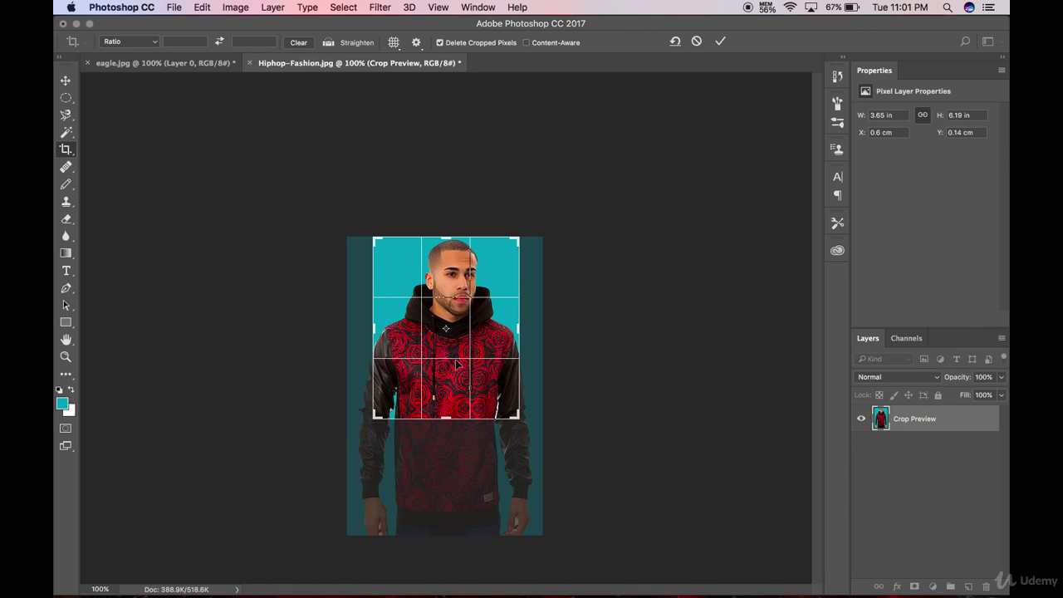
drag(376, 331, 379, 329)
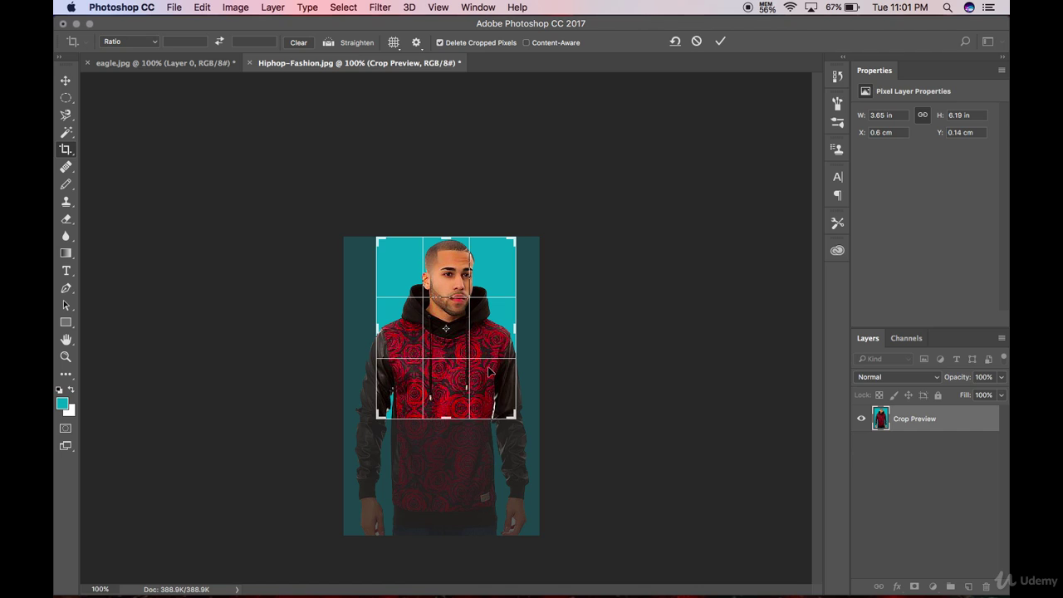
key(Return)
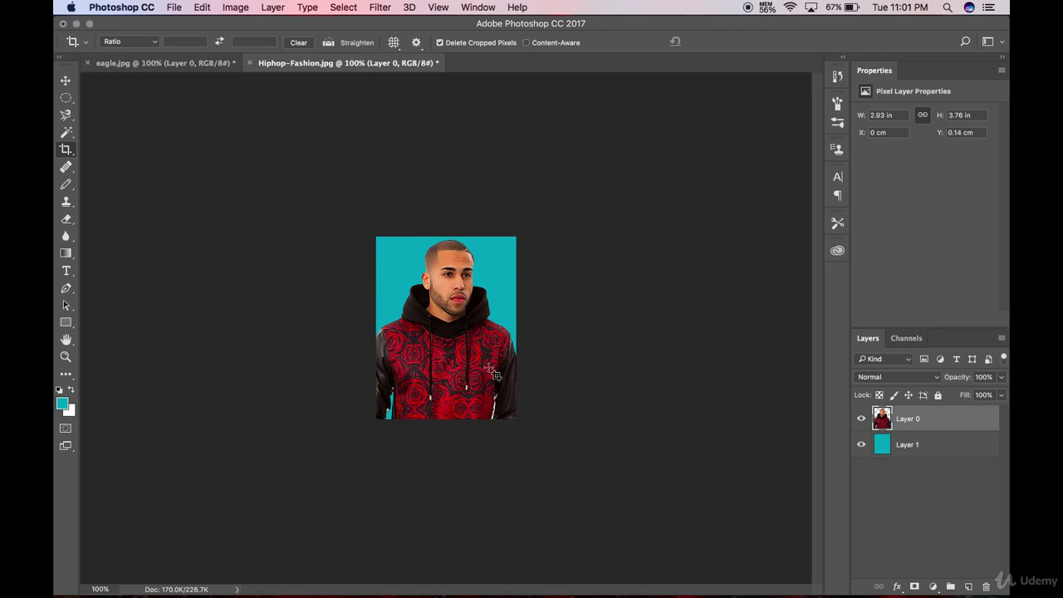
key(super+z)
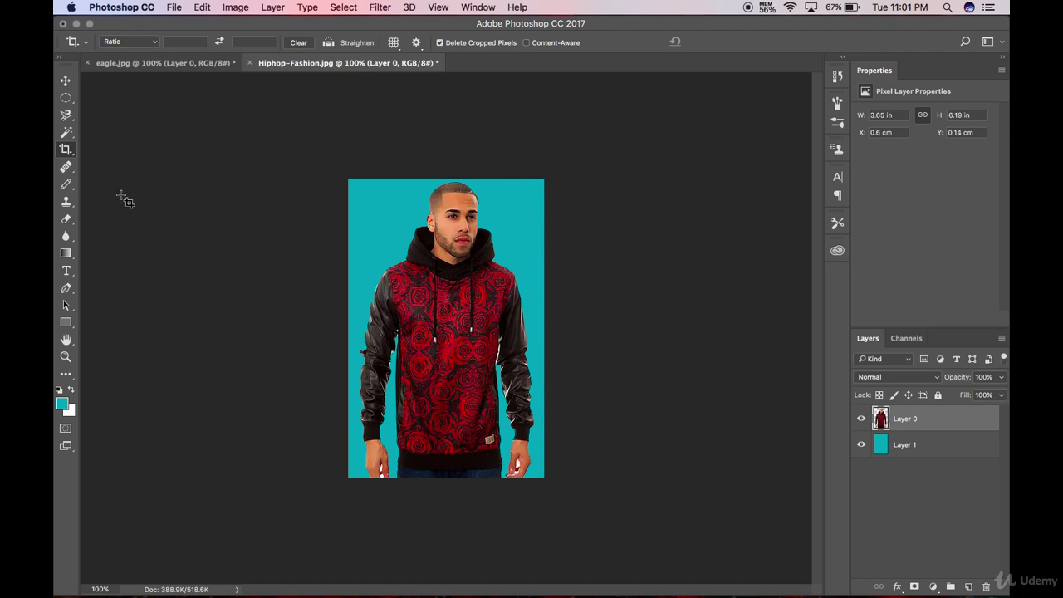